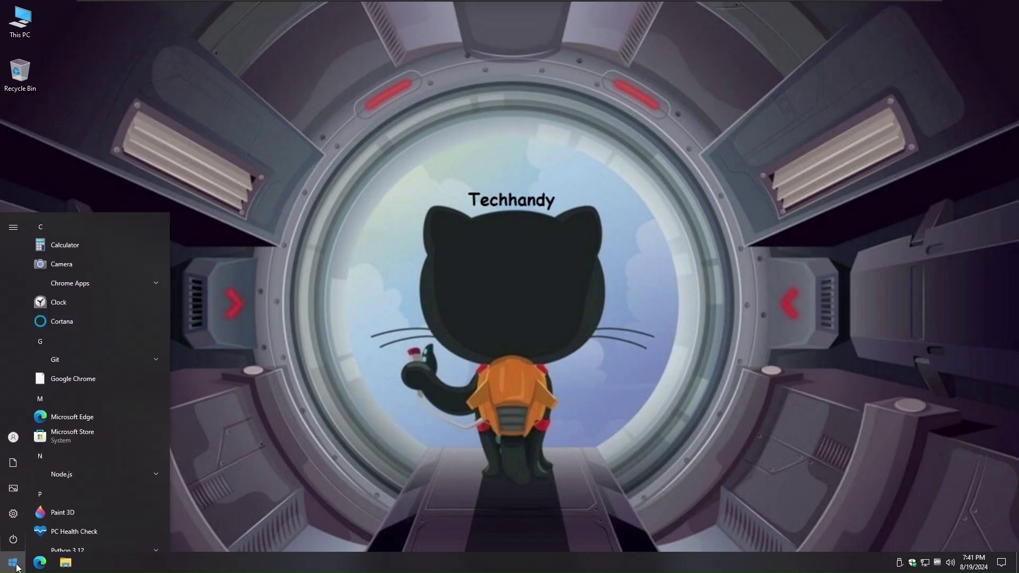
Step: Retry the Windows Update check in Update & Security, which fails with 0x8007065e, then close Settings
click(14, 515)
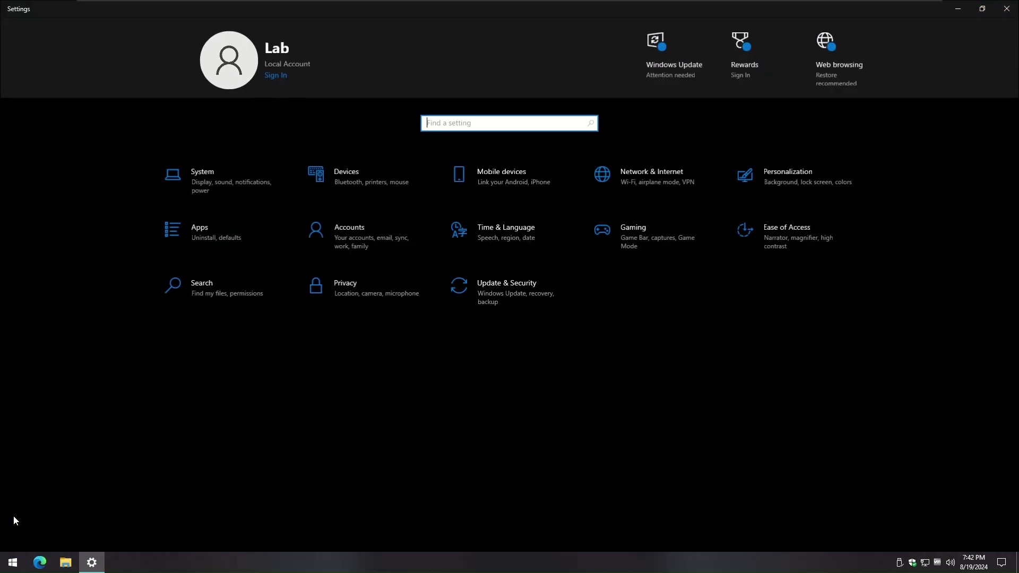
click(529, 290)
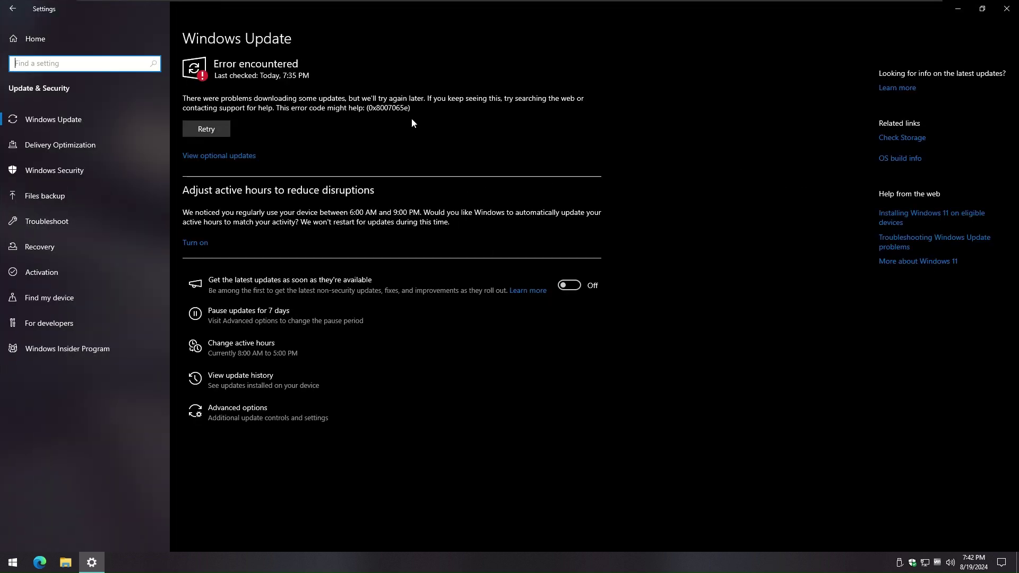
click(200, 130)
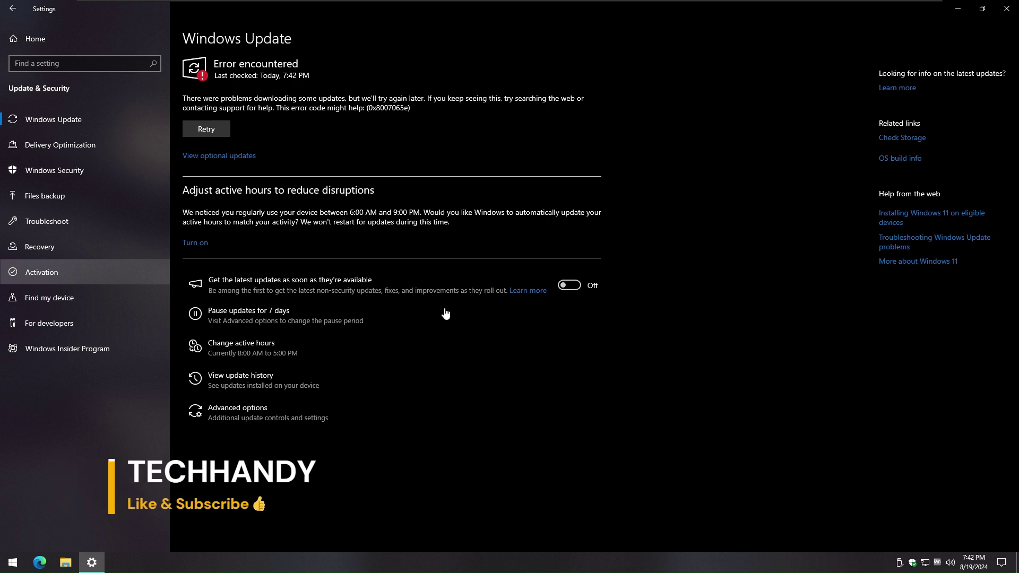
click(1007, 14)
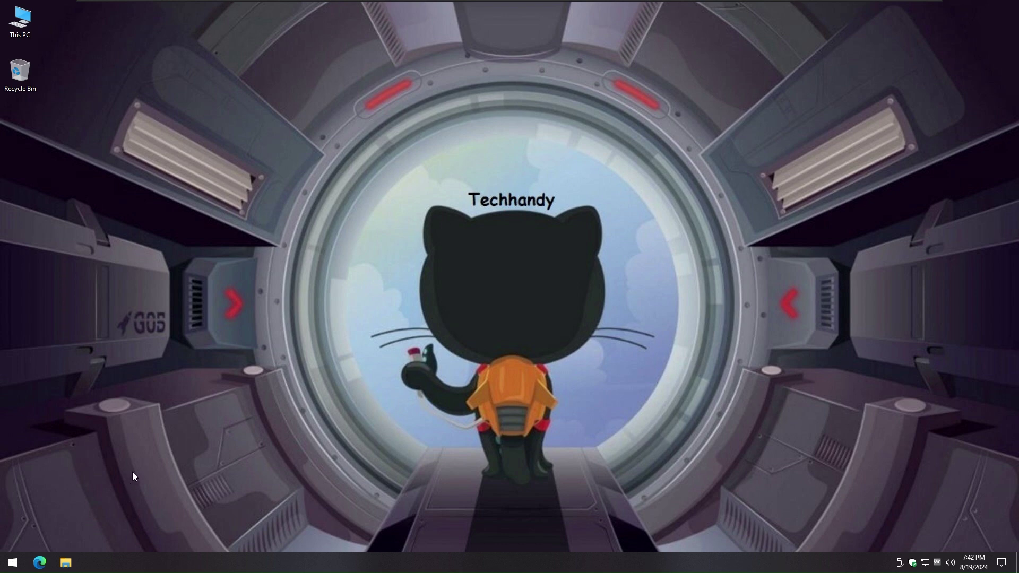
Step: Find Troubleshoot settings from Start and run the Windows Update troubleshooter under Additional troubleshooters
click(12, 563)
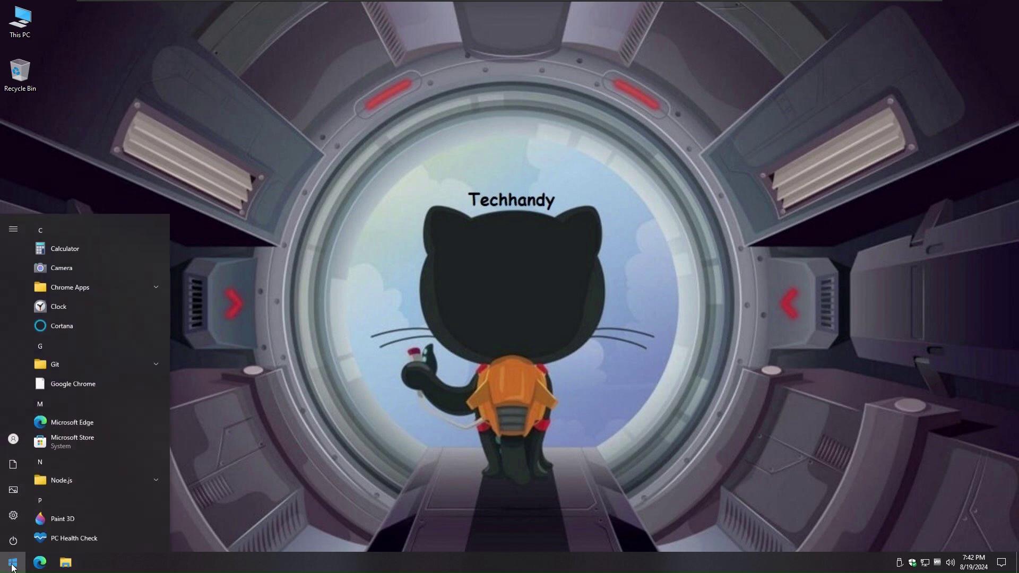
text(tr)
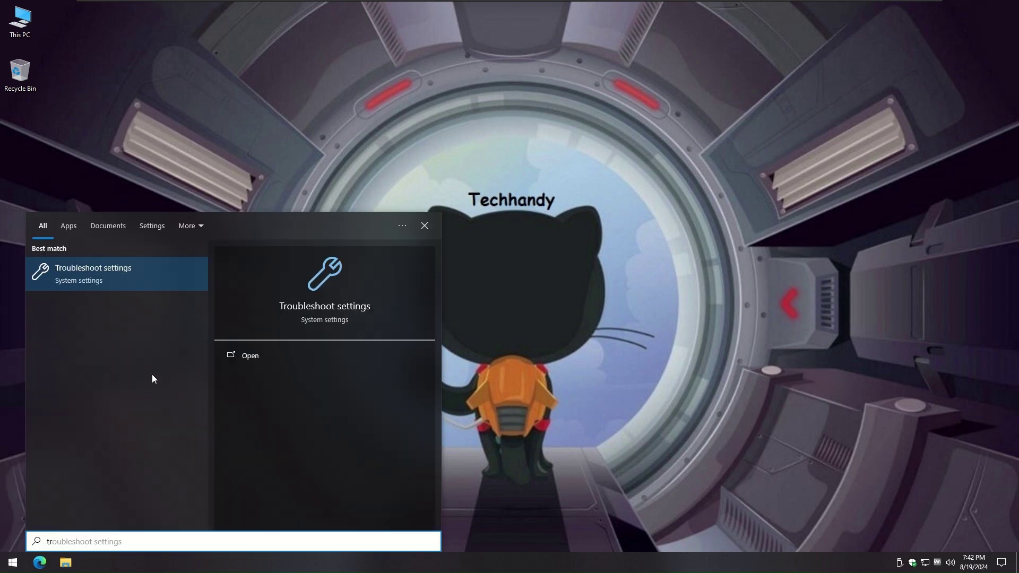
click(118, 282)
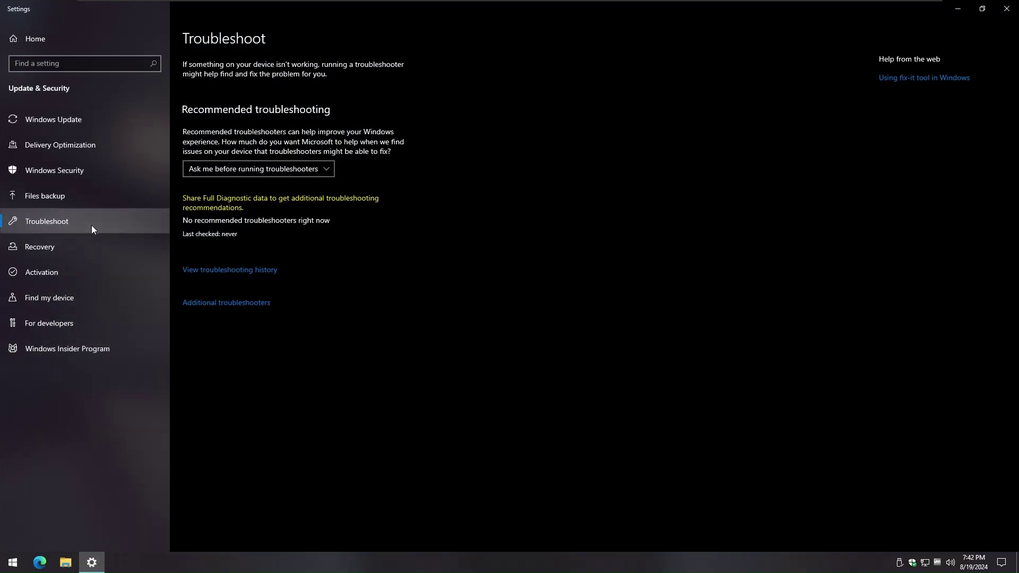
click(221, 305)
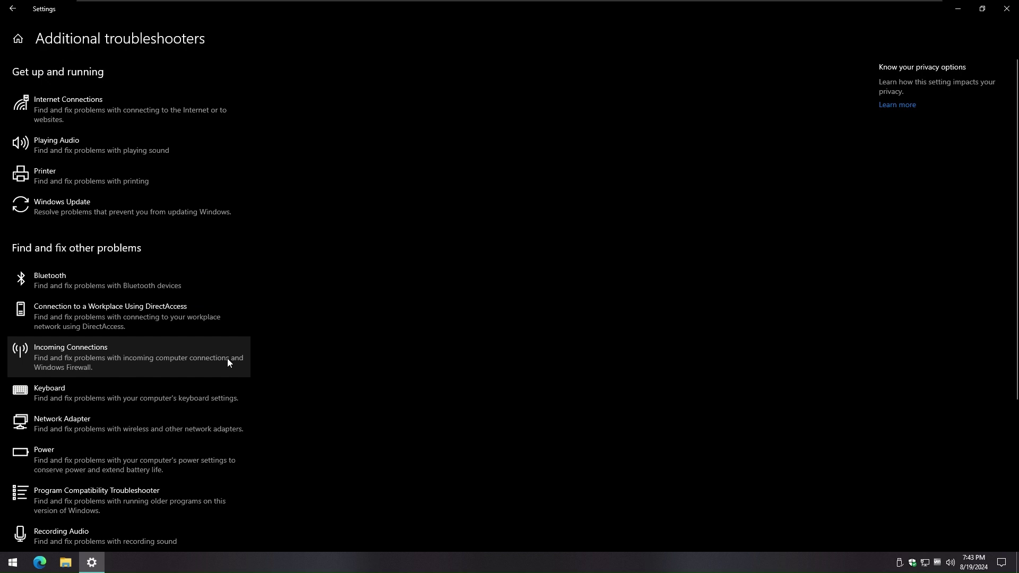
click(91, 208)
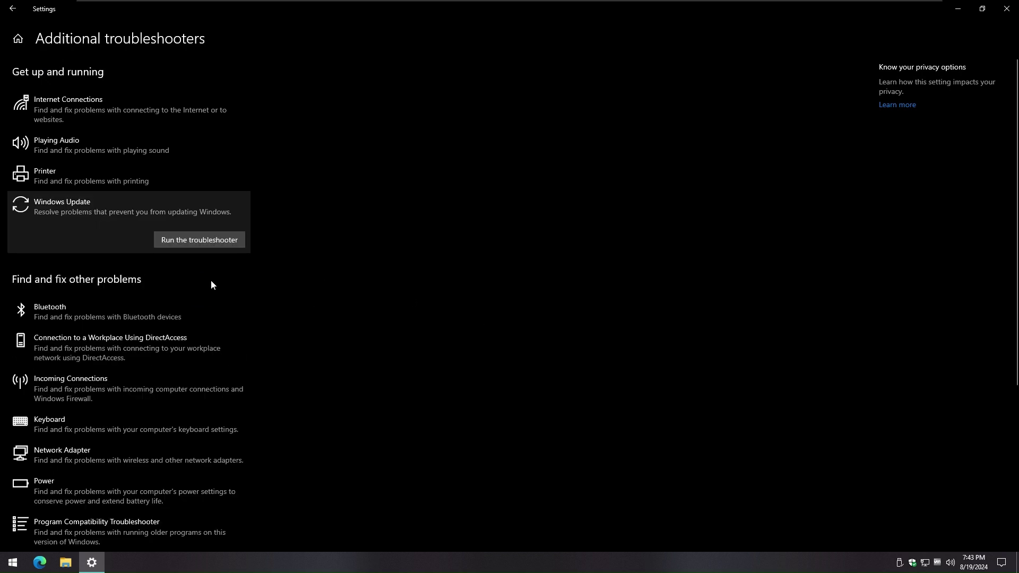
click(213, 242)
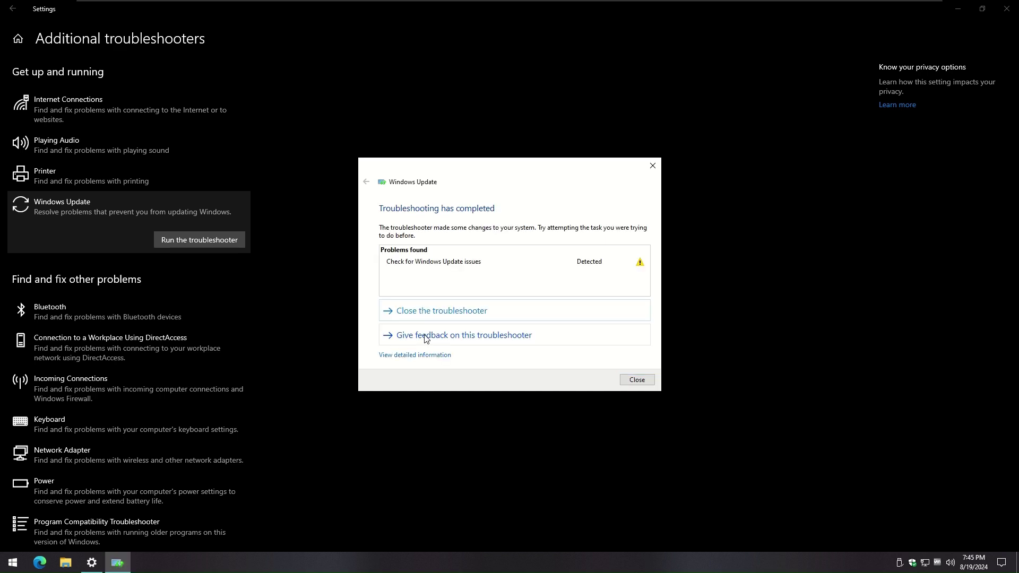
Step: Dismiss the finished troubleshooter, reopen Settings and retry the Windows Update check again
click(637, 379)
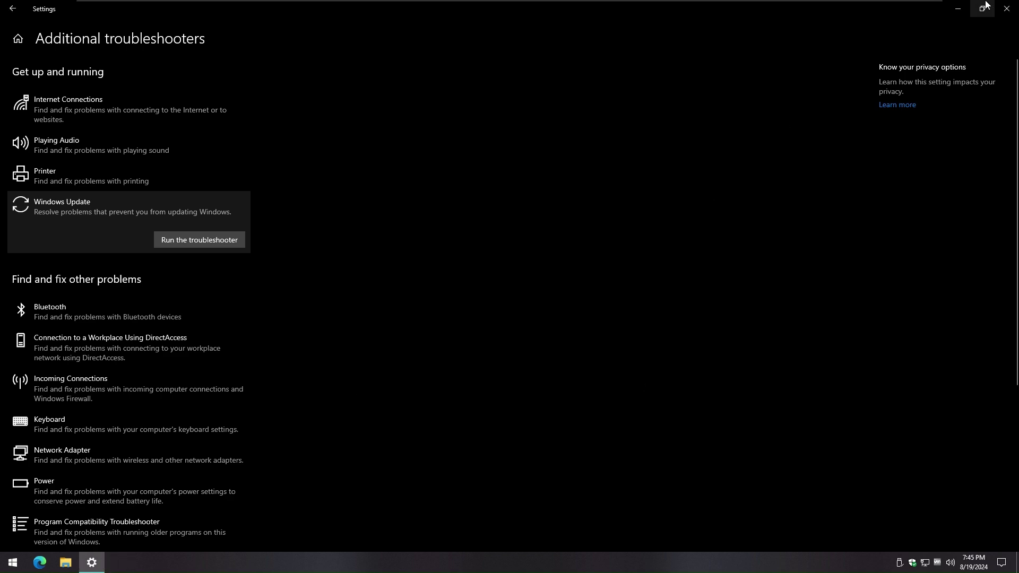
click(1011, 13)
click(13, 564)
click(18, 517)
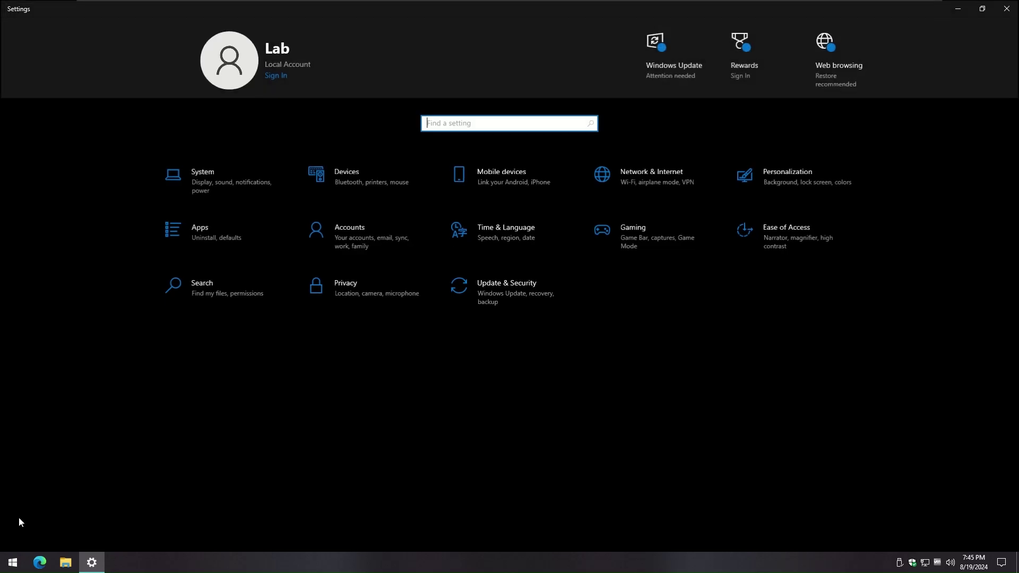
click(519, 286)
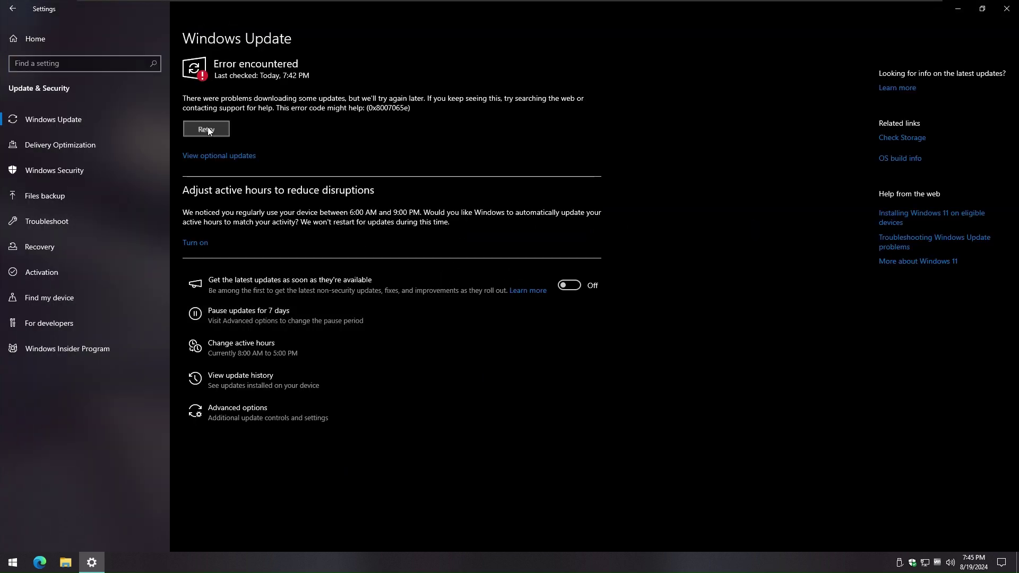
click(208, 126)
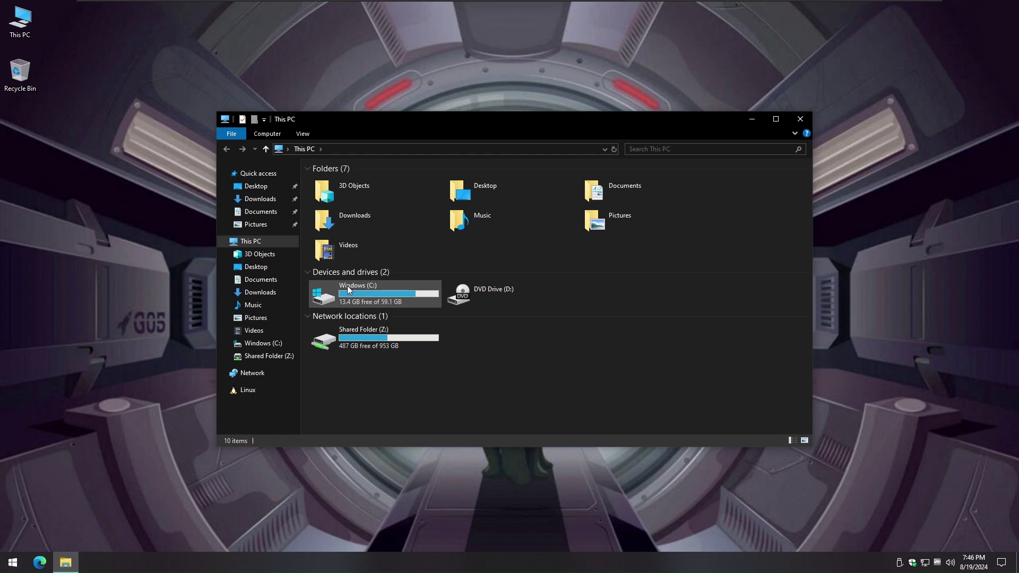
Step: Open the Windows (C:) drive's Properties on its Tools tab
right_click(372, 295)
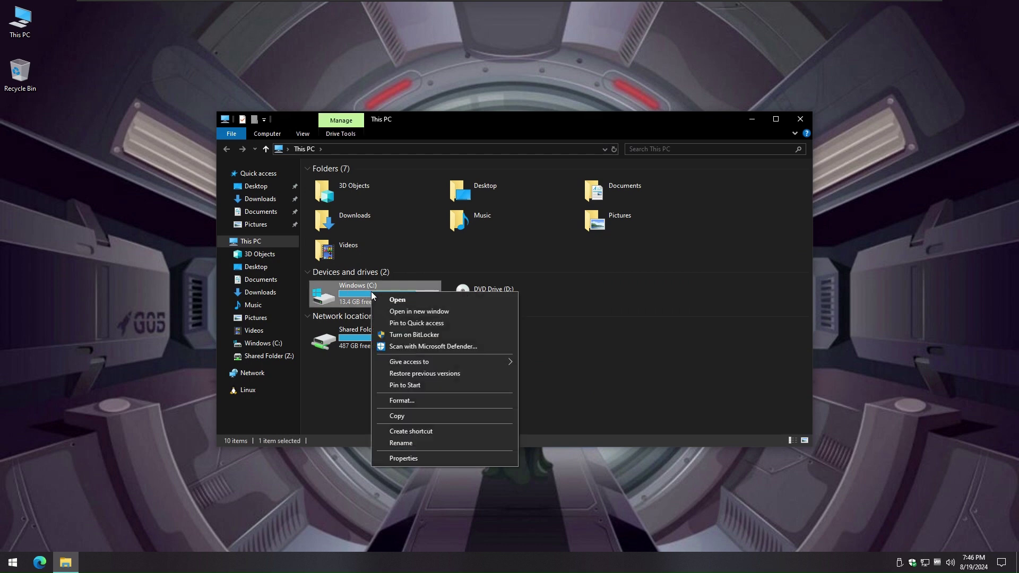
click(426, 459)
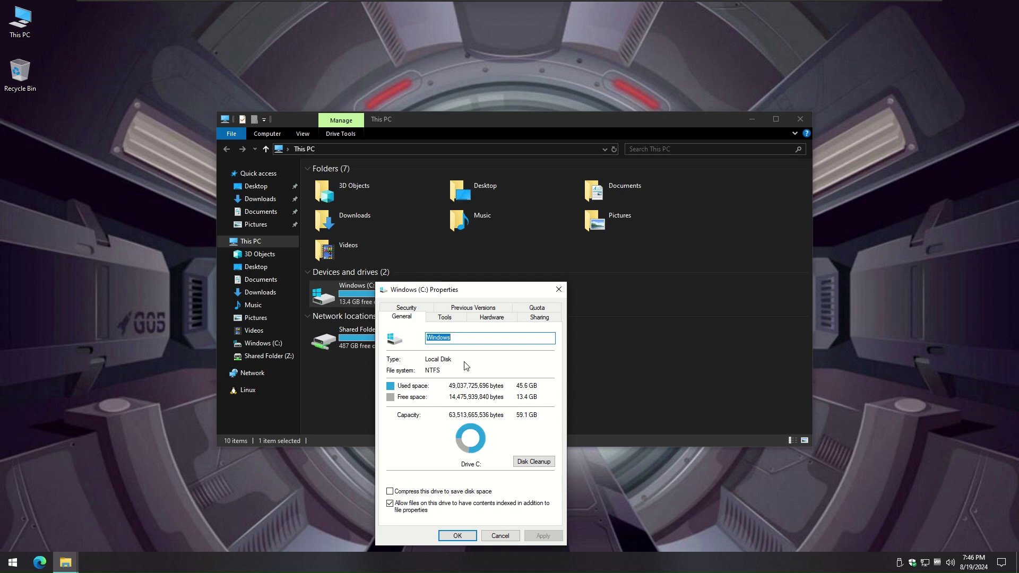
click(445, 318)
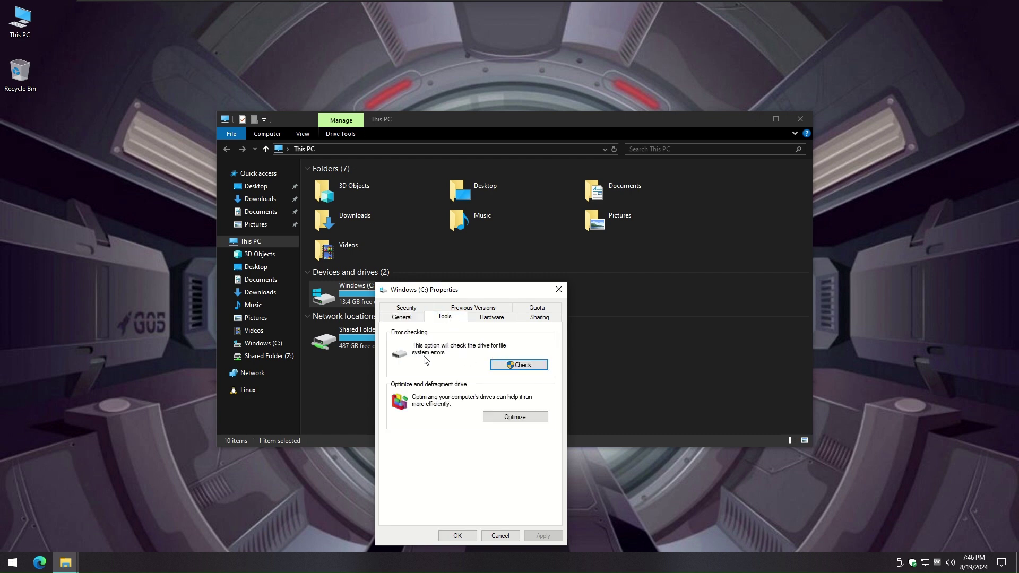
Step: Scan the C: drive for errors, dismiss the no-errors result, and close its Properties dialog
click(523, 366)
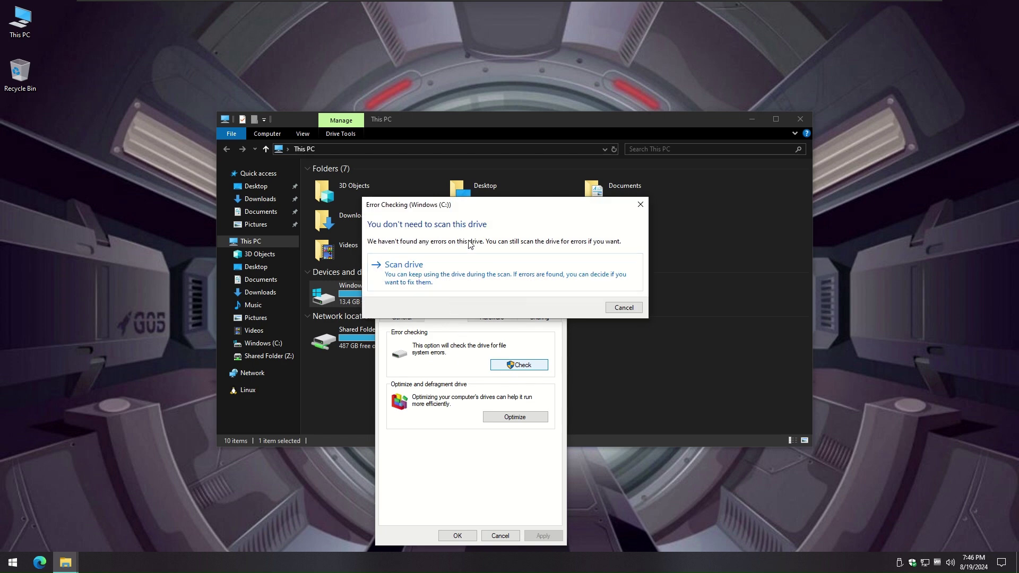
click(459, 279)
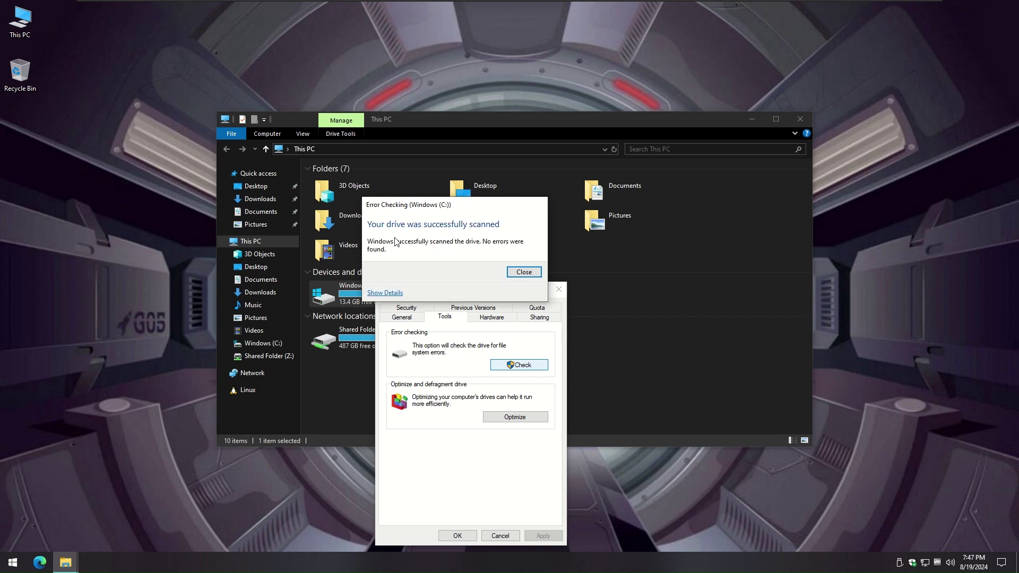
click(523, 272)
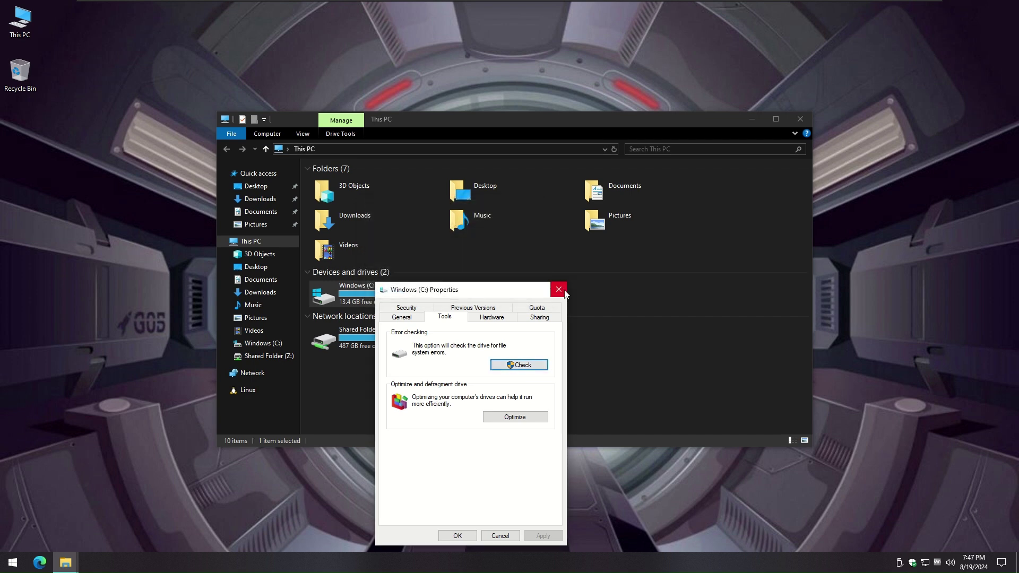
click(558, 289)
Step: Close This PC and retry the update check in Settings' Update & Security, failing with 0x8007065e
click(800, 119)
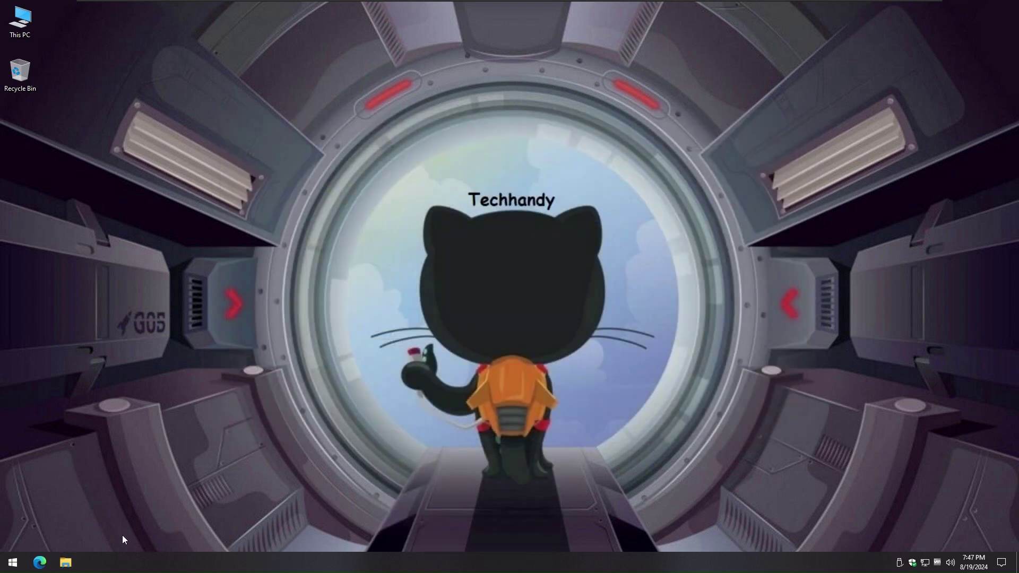
click(8, 569)
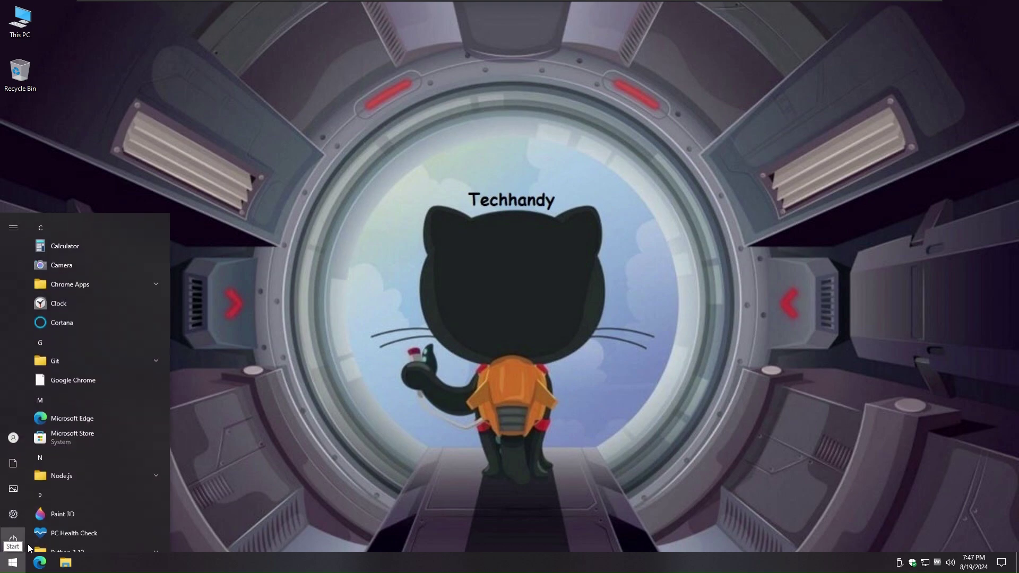
click(21, 514)
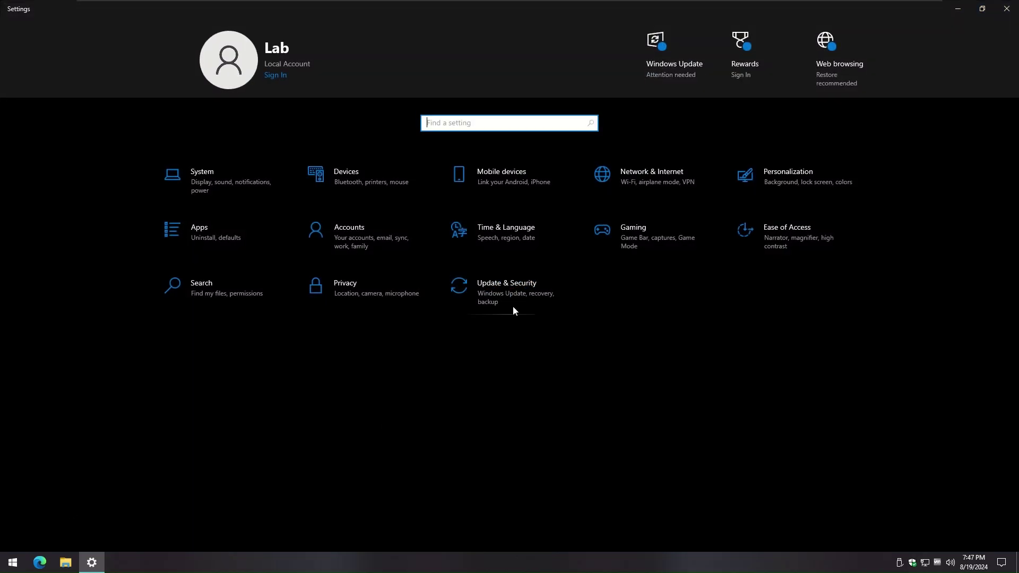
click(515, 293)
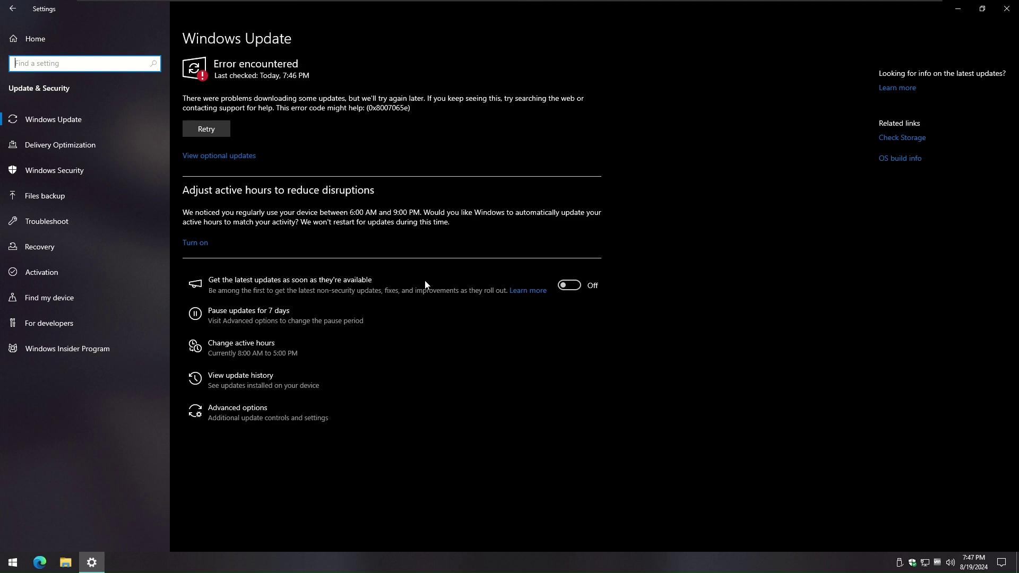
click(211, 132)
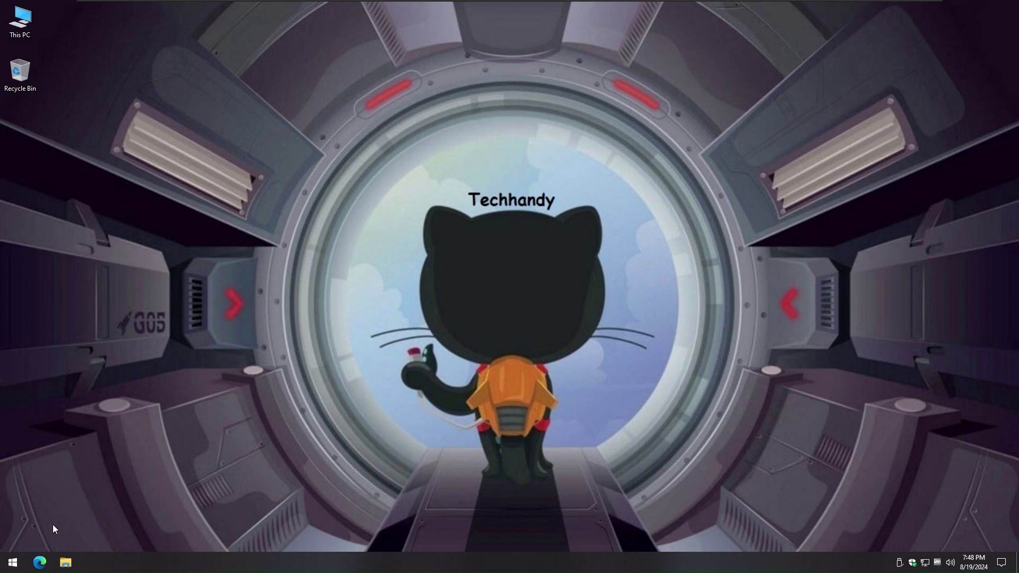
Step: Launch Command Prompt as administrator via a 'cmd' Start search and move it to the lower middle
click(17, 566)
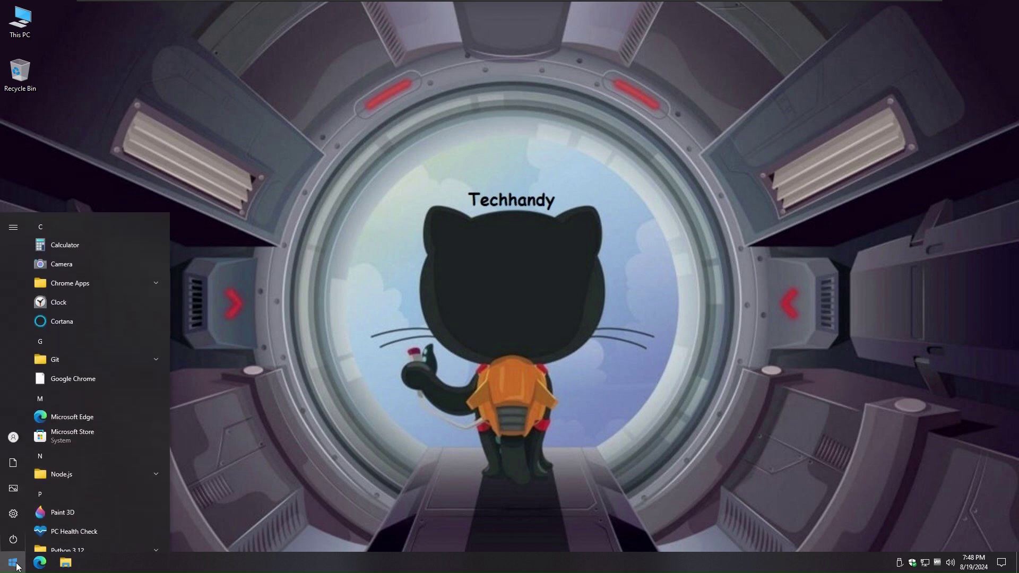
text(cm)
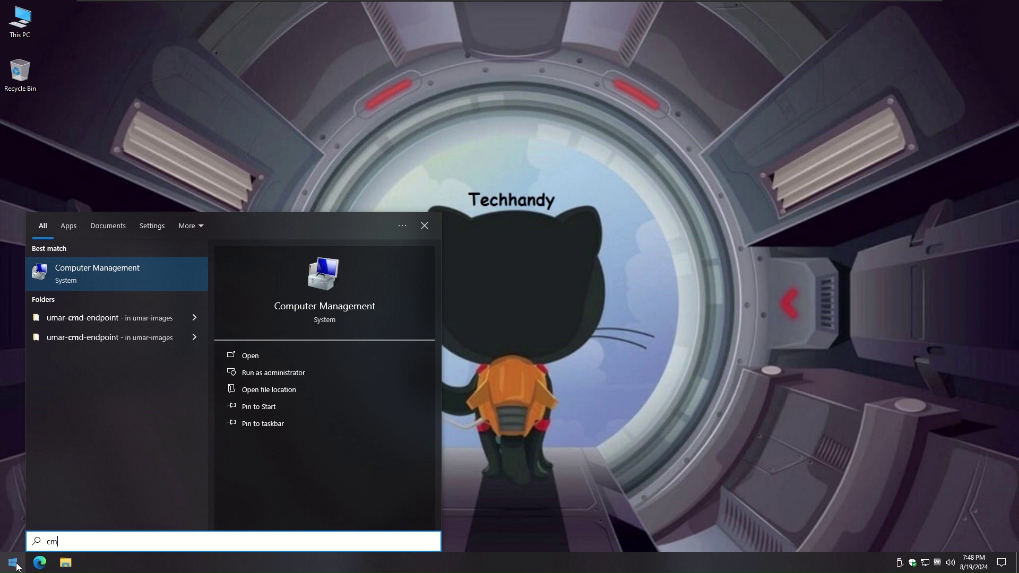
text(d)
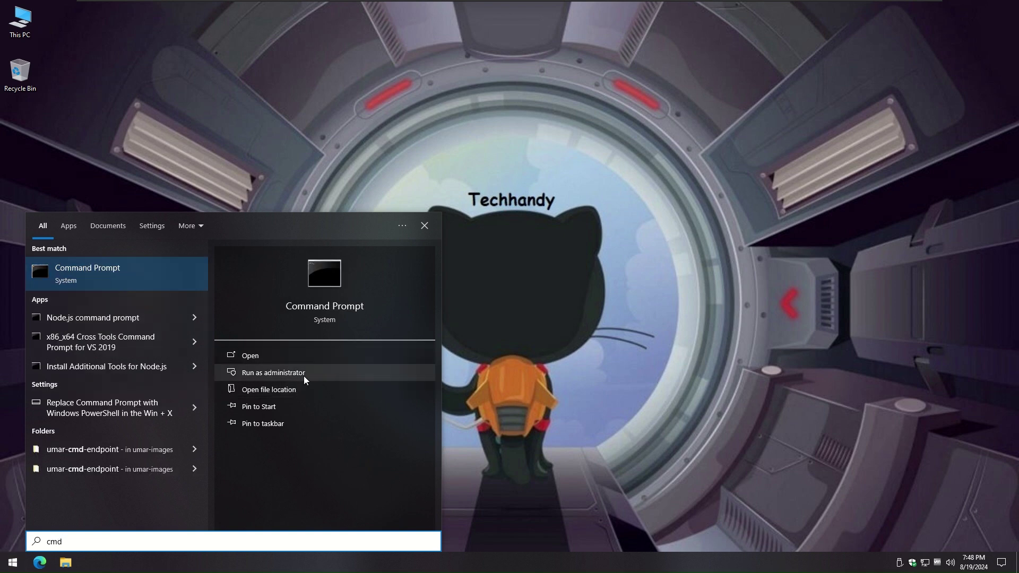
click(321, 375)
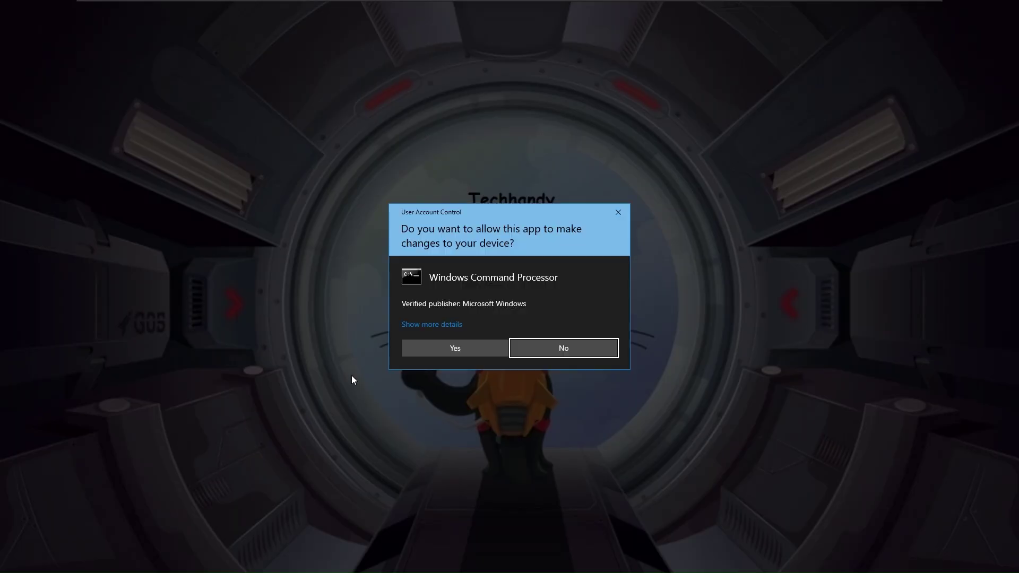
click(454, 349)
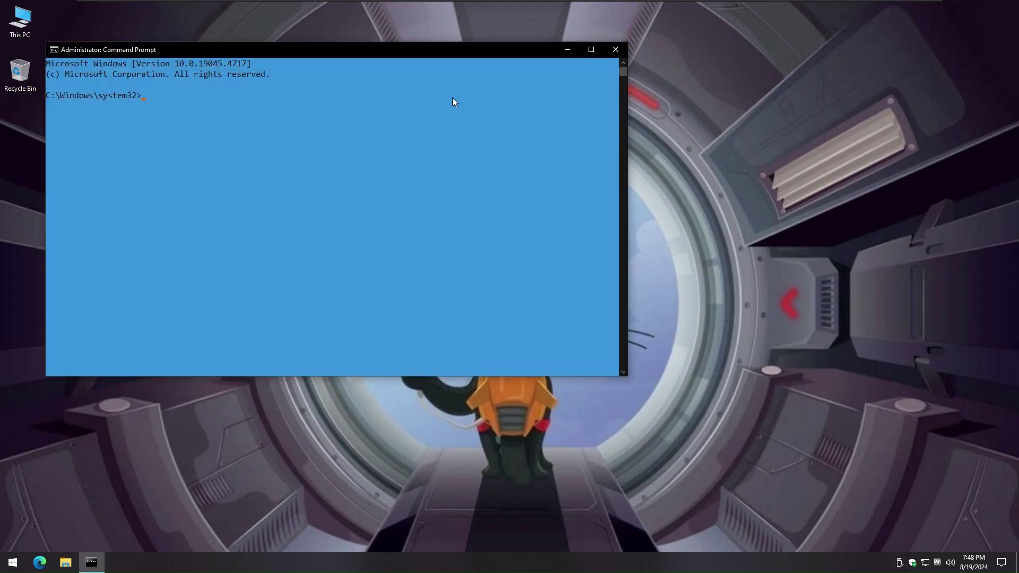
drag(420, 56, 536, 260)
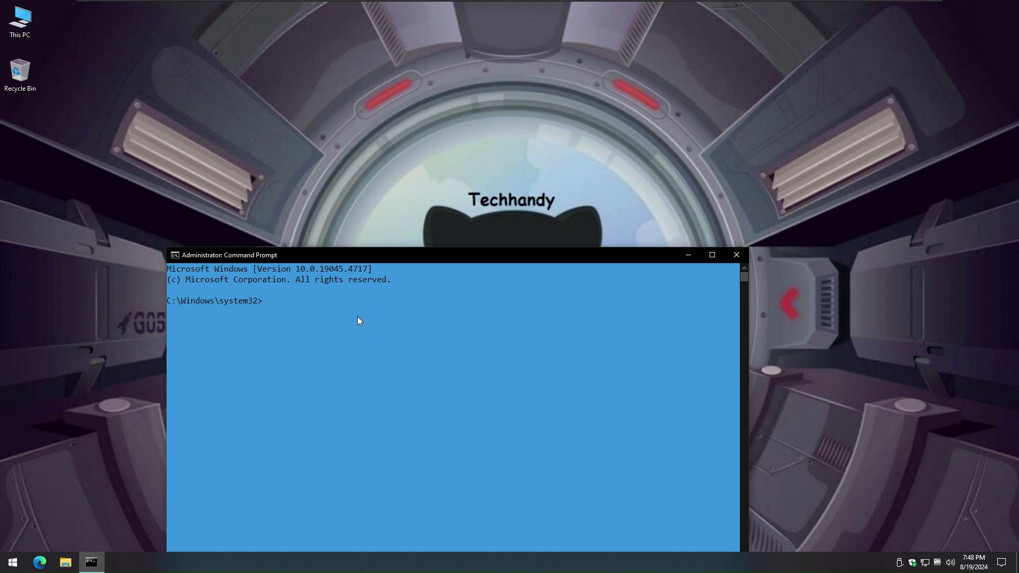
Step: Run 'net stop bits' and 'net stop wuauserv', then start typing 'net stop appidsvc'
click(297, 319)
text(net stop bits)
key(Return)
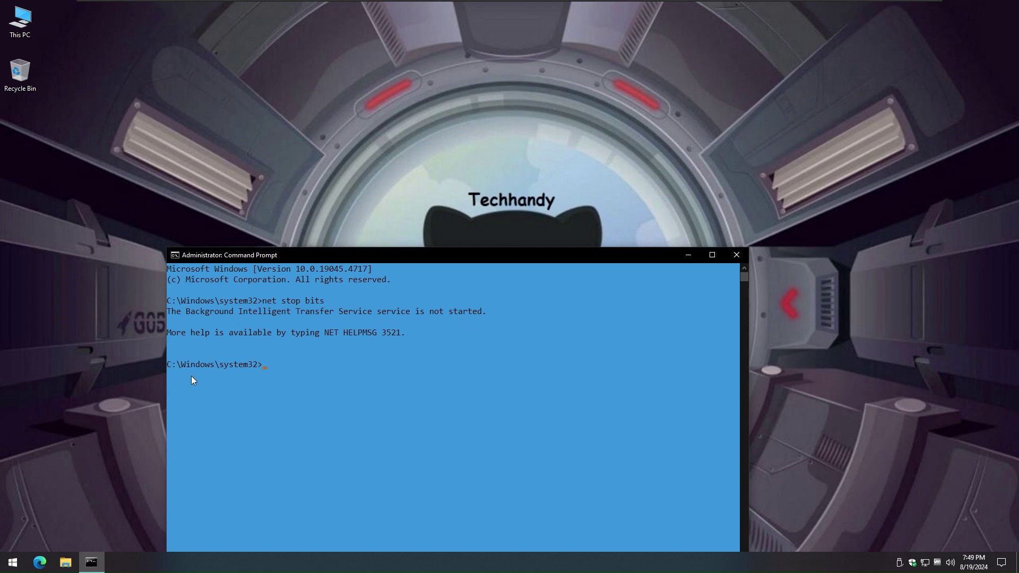
click(341, 402)
text(net stop wuauserv)
key(Return)
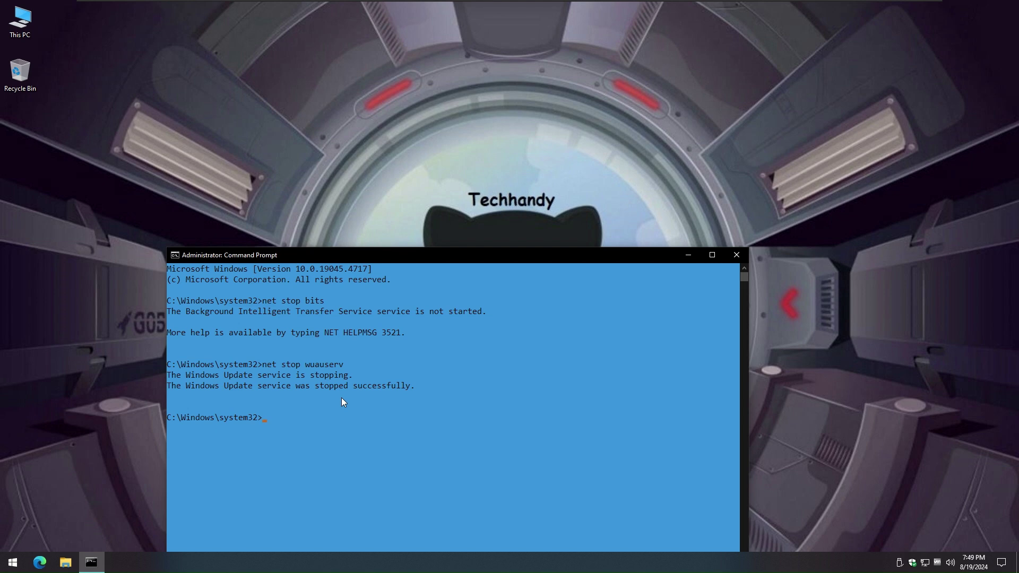
text(net stop appidsvc)
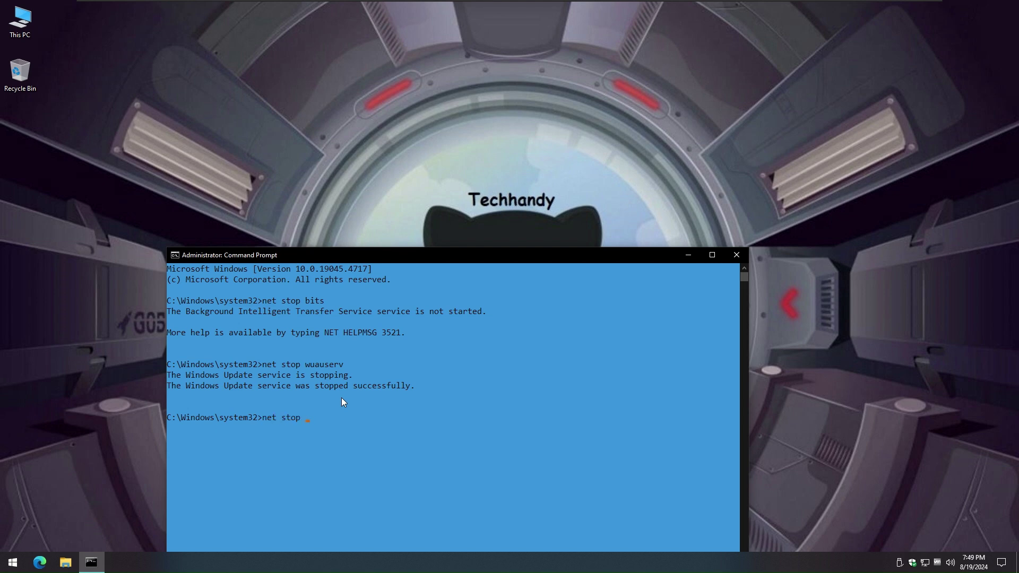
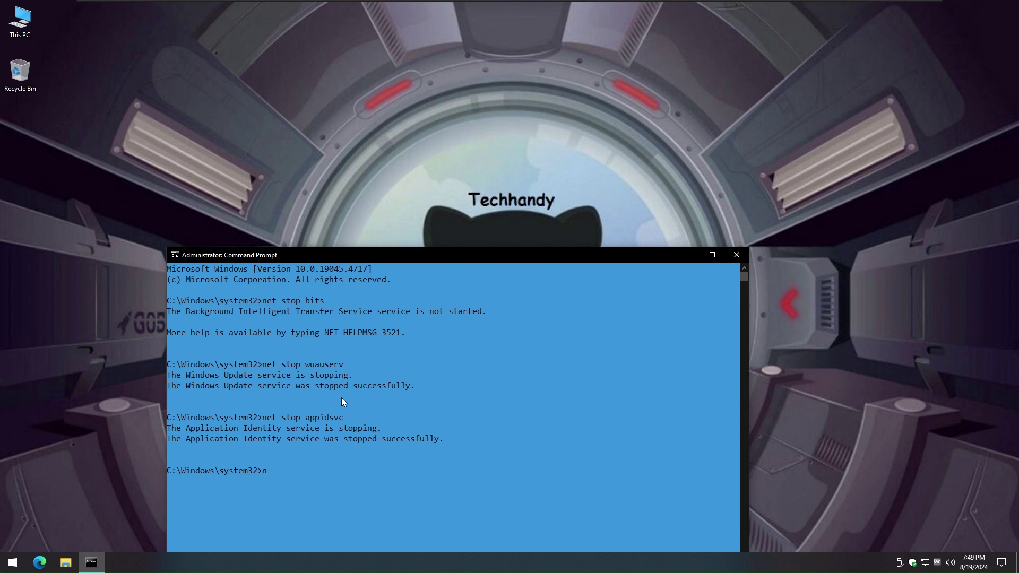
Step: Stop the Cryptographic Services service with net stop cryptsvc and snap the console to the left half
text(net stop cryptsvc)
key(Return)
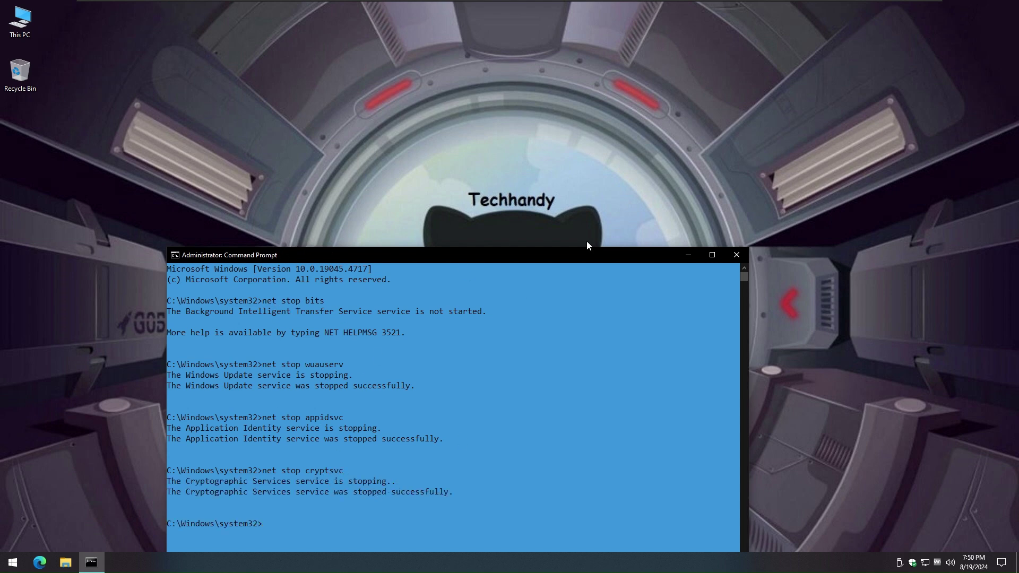
drag(581, 258, 2, 135)
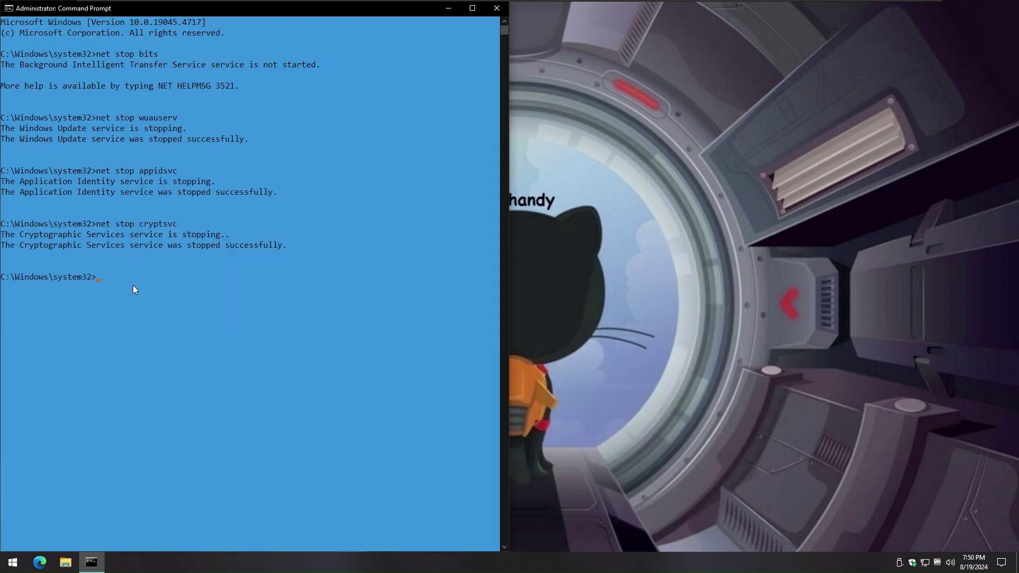
Step: Run pasted ren commands renaming SoftwareDistribution to SoftwareDistribution.old and catroot2 to catroot2.old
right_click(114, 292)
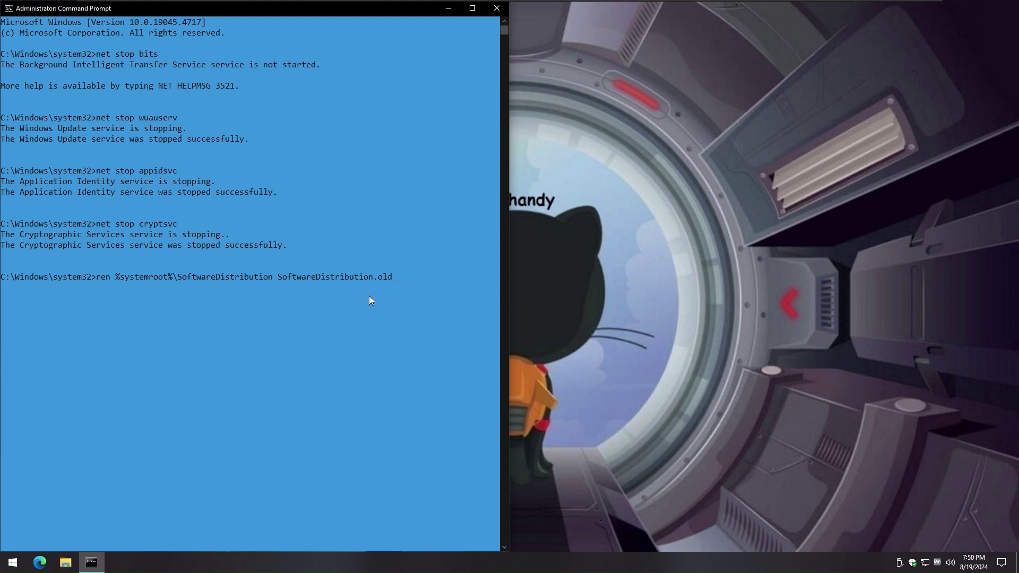
key(Return)
right_click(138, 311)
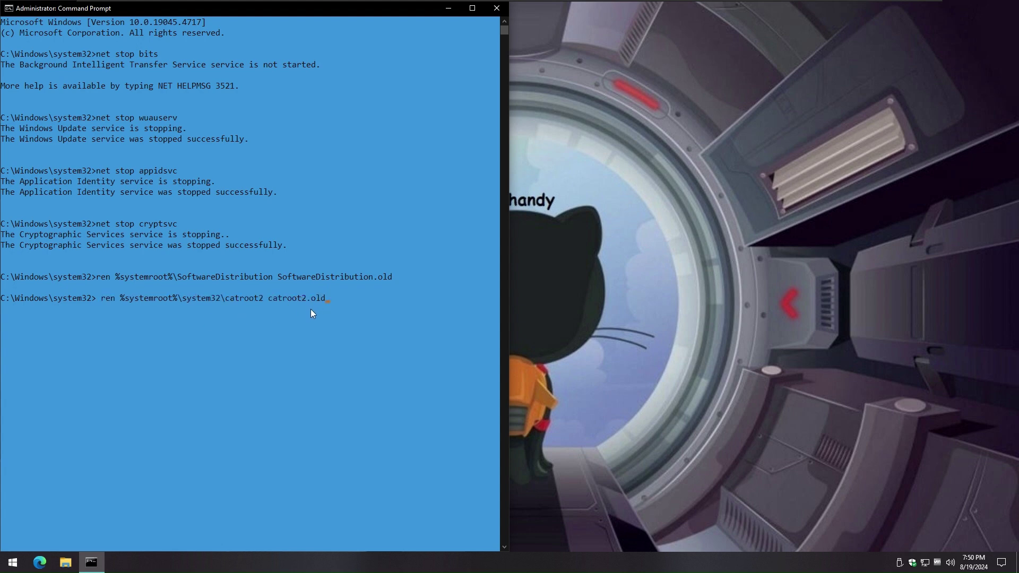
key(Return)
click(317, 382)
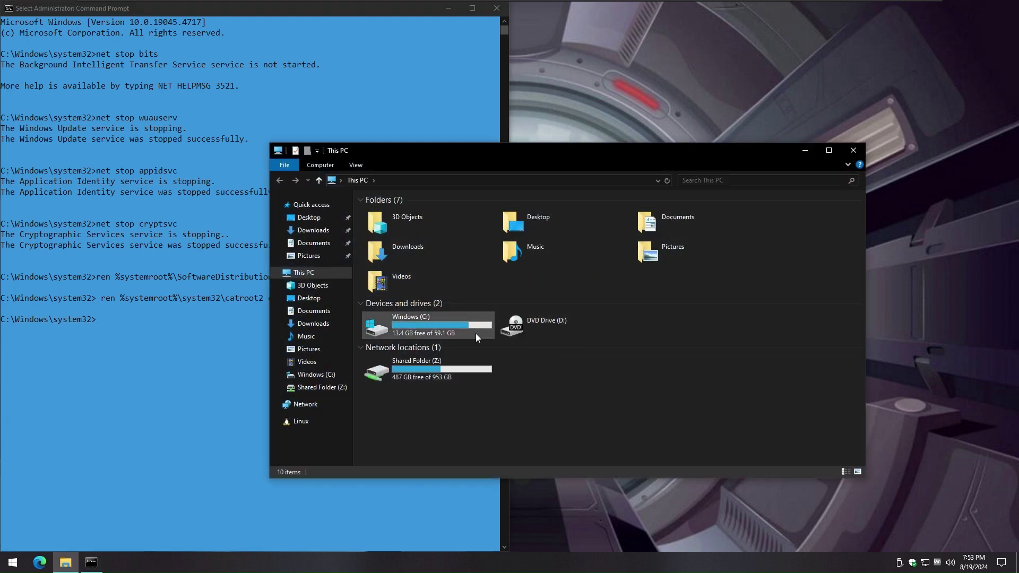
Step: In File Explorer, browse C:\Windows and verify the SoftwareDistribution.old folder exists
double_click(472, 327)
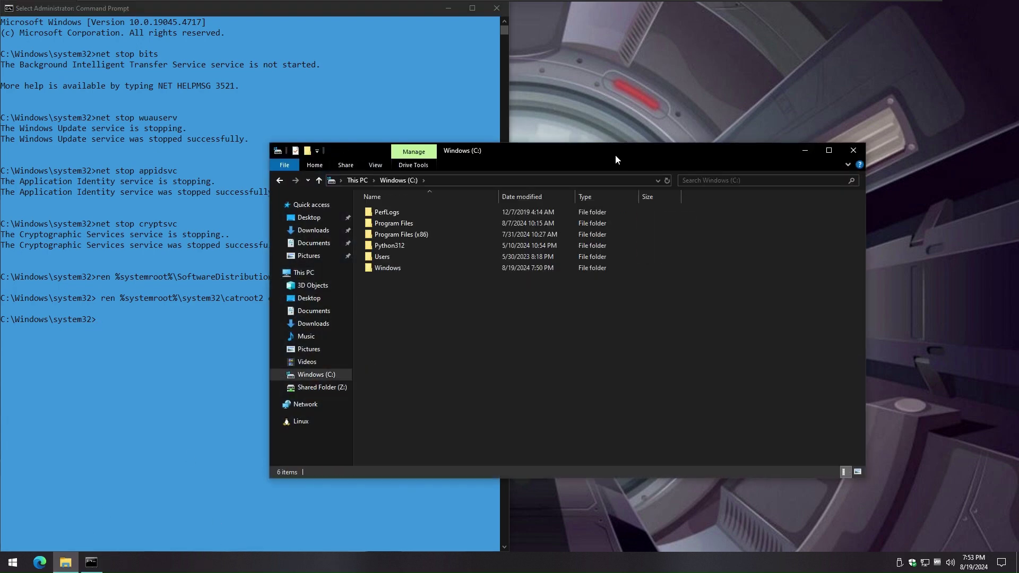
drag(616, 155, 832, 135)
double_click(624, 255)
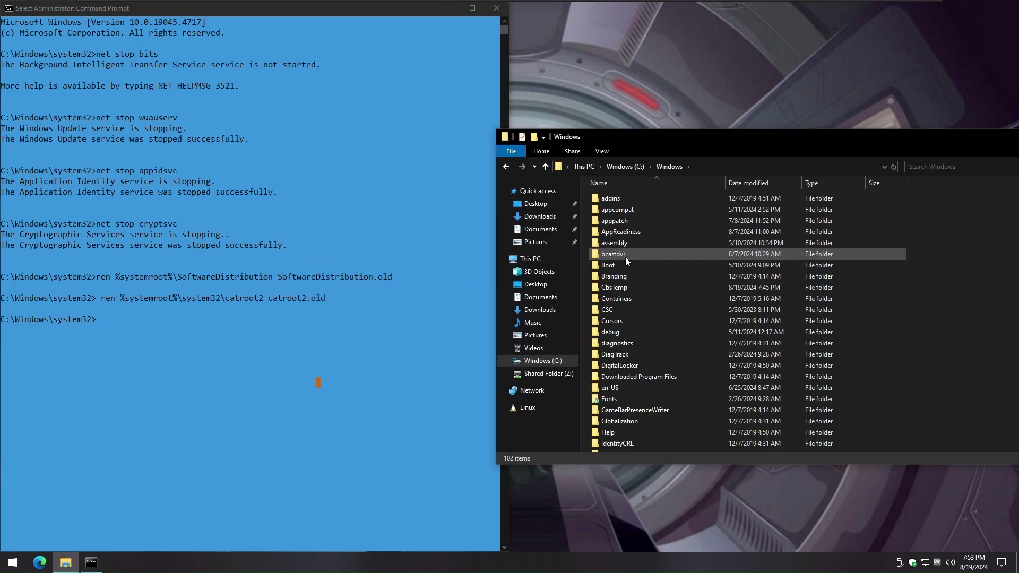
key(s)
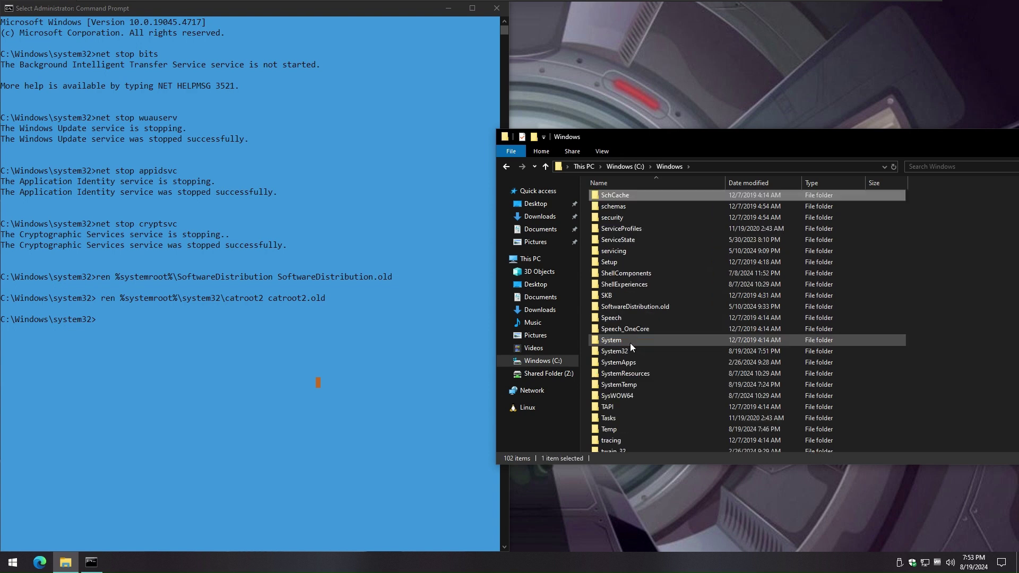
mouse_move(653, 309)
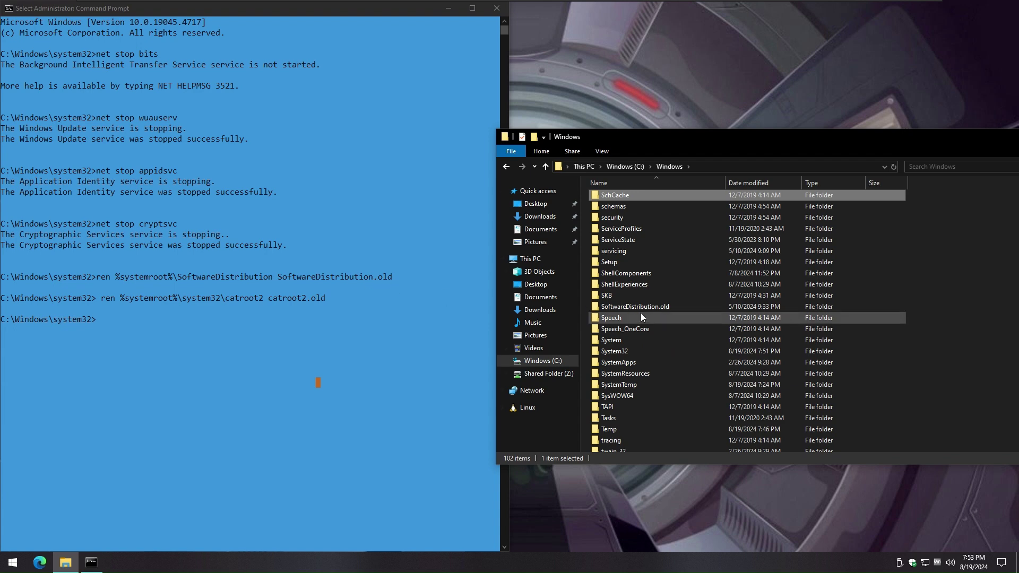
click(646, 308)
double_click(646, 307)
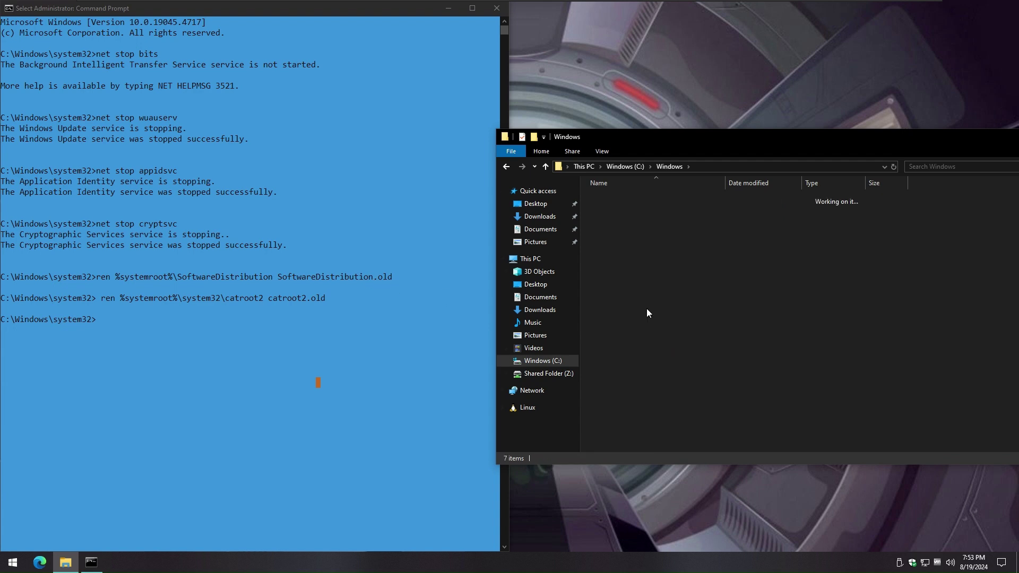
click(545, 167)
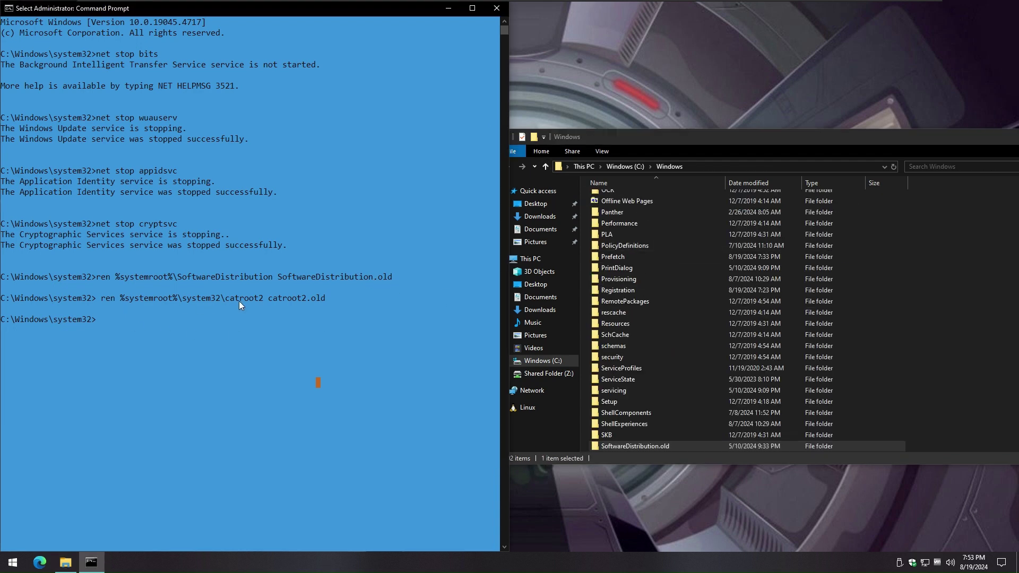
Step: Locate catroot2.old inside System32, then minimize File Explorer
drag(106, 298, 337, 300)
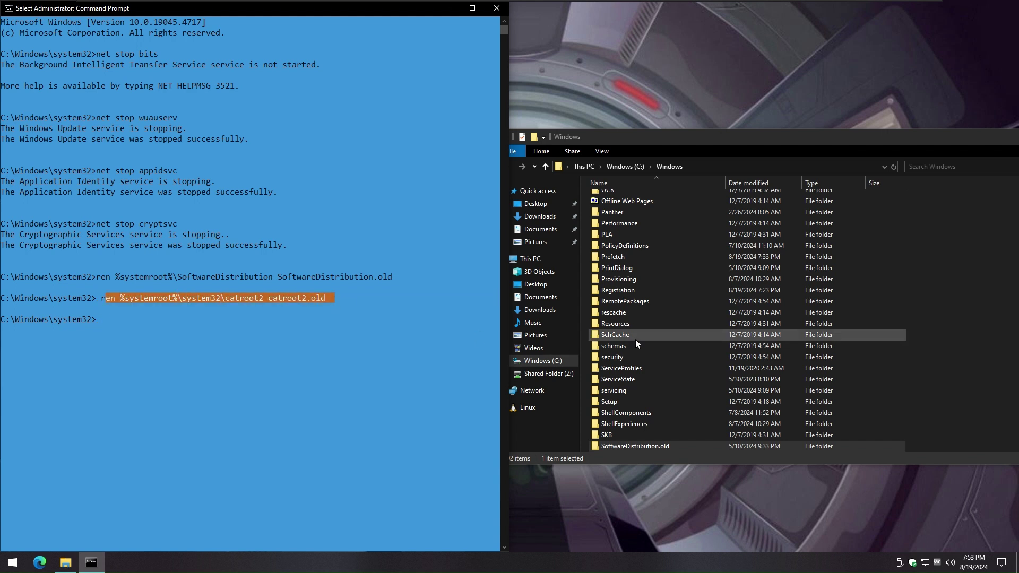
click(642, 422)
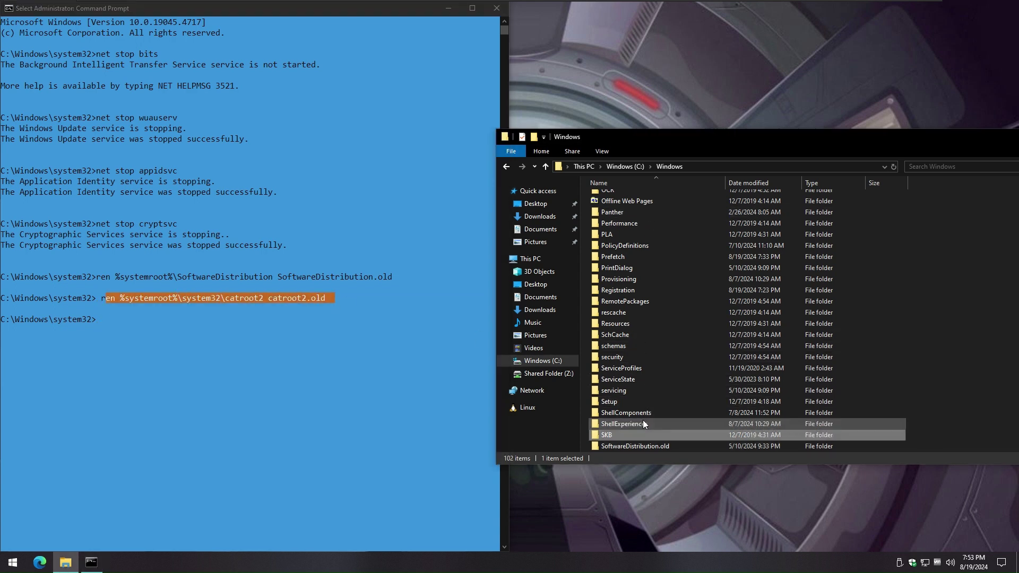
scroll(643, 423, down, 3)
double_click(638, 390)
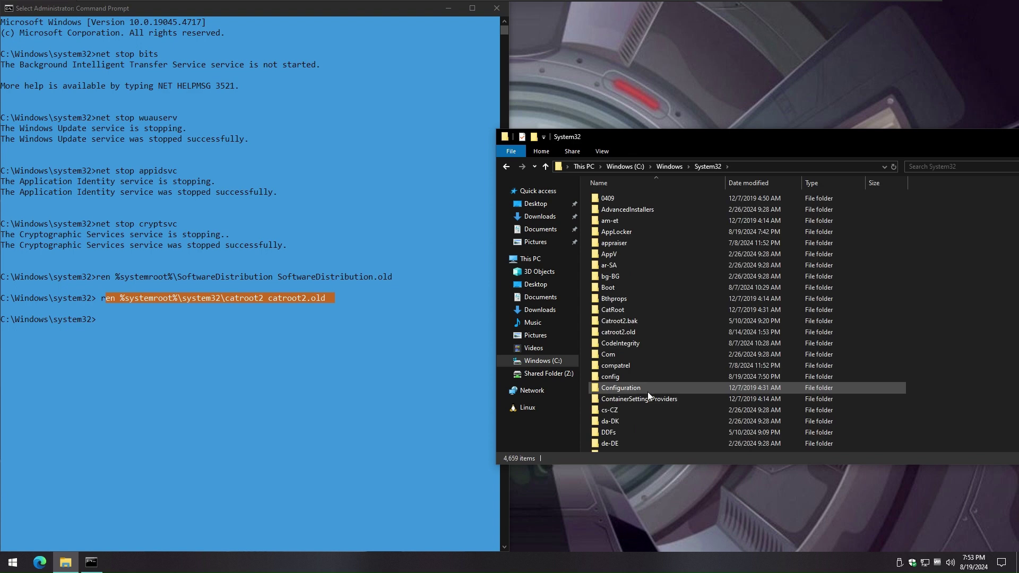
click(626, 332)
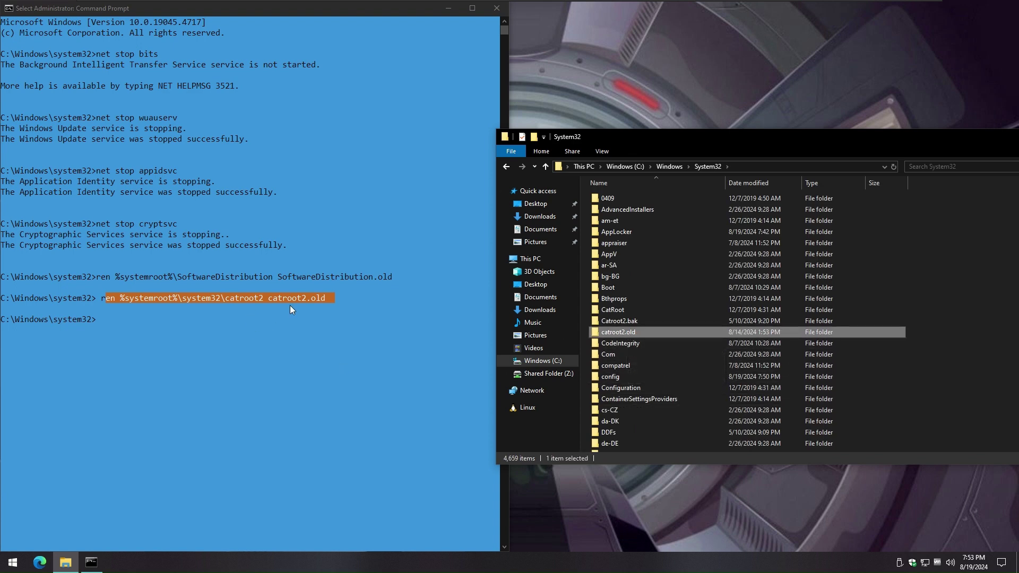
drag(966, 141, 857, 178)
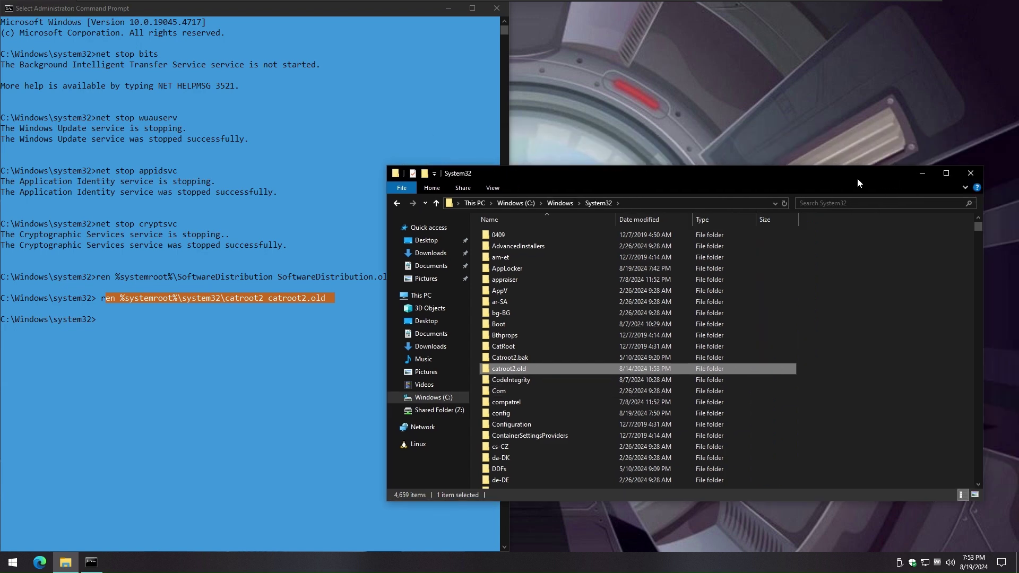
click(921, 173)
Step: Restart the BITS and Windows Update (wuauserv) services with net start
click(127, 333)
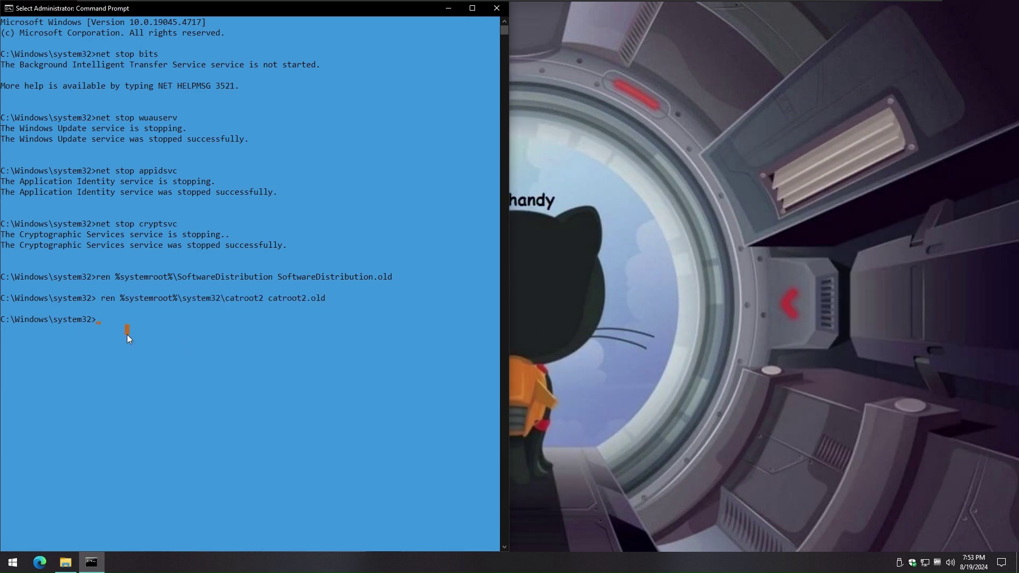
text(net start)
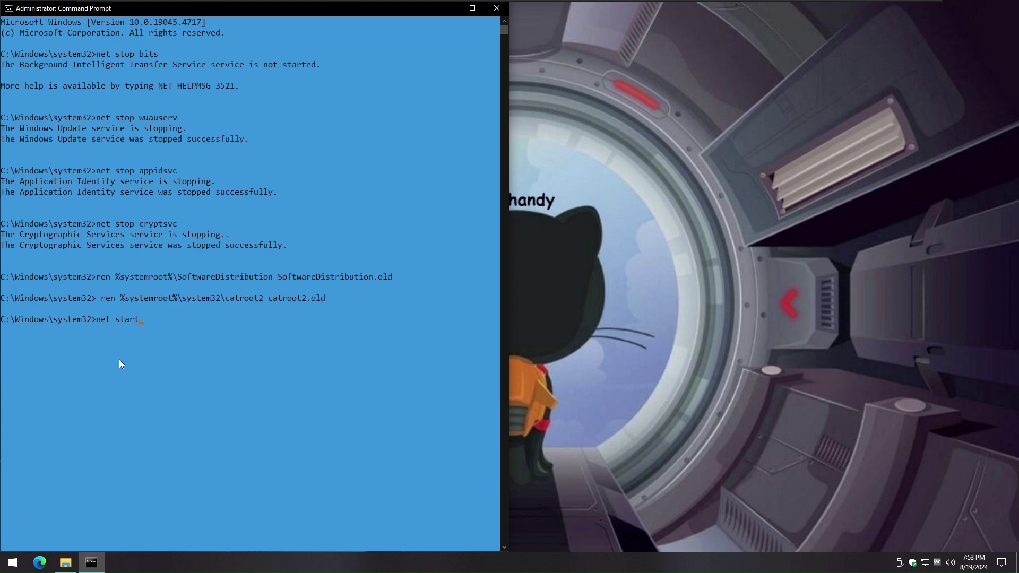
text( bits)
key(Return)
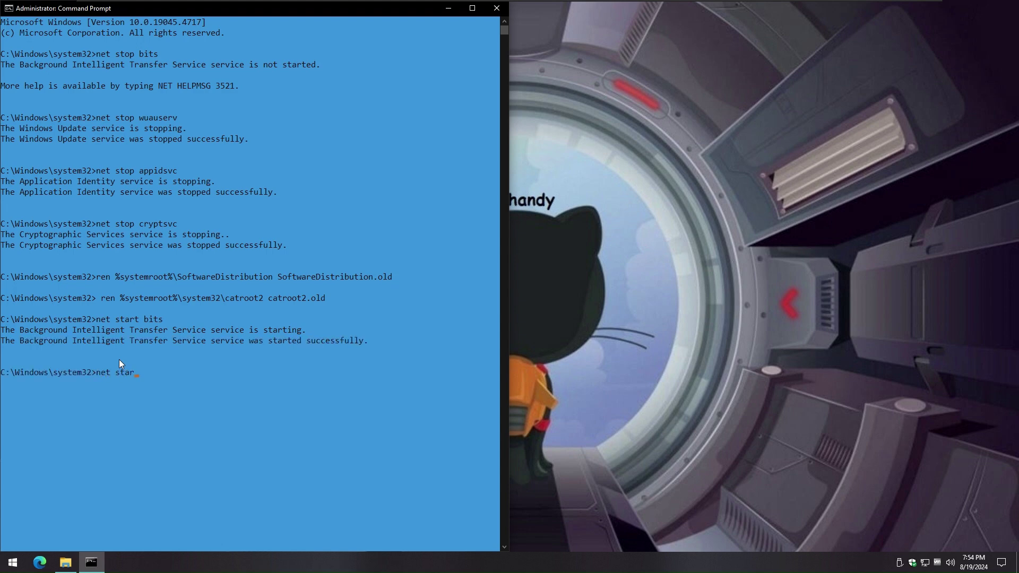
text(net start wuauserv)
key(Return)
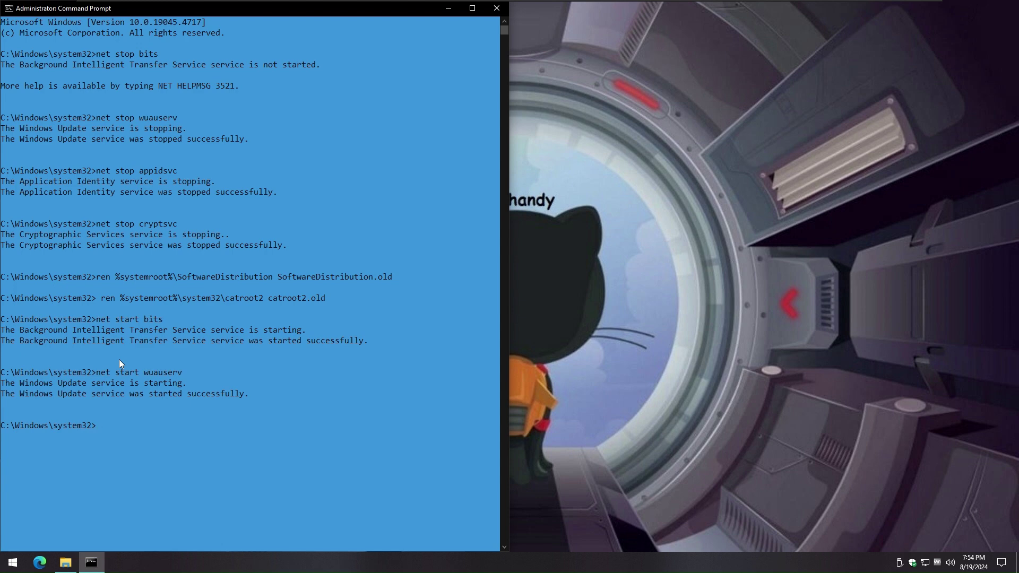
Step: Start the Application Identity service, correcting the misspelled 'net stat appidsvc' command
text(net stat appidsvc)
key(Return)
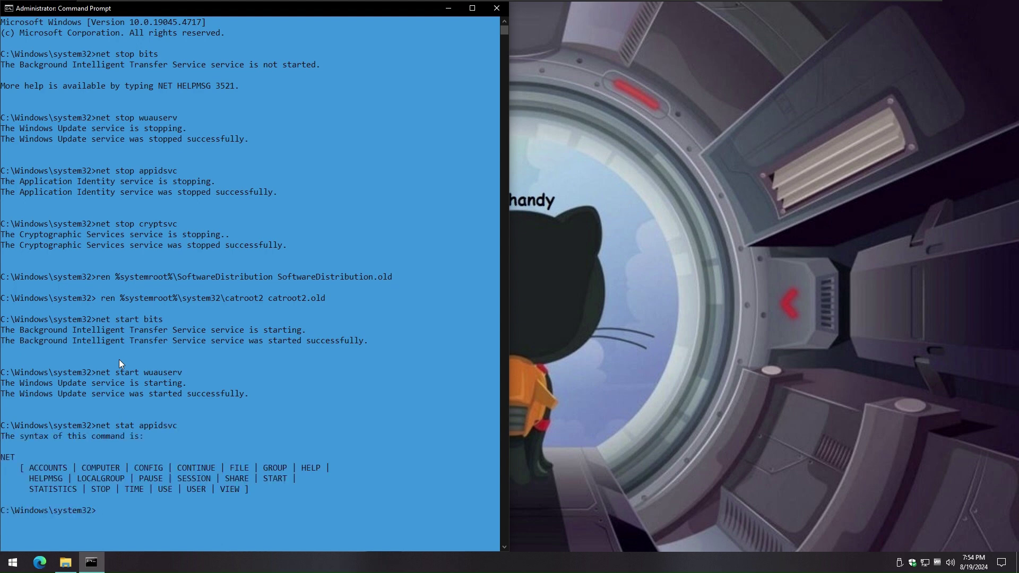
key(Up)
key(Left)
key(Left)
key(Left)
key(Left)
key(Left)
key(Left)
key(Left)
key(Left)
key(Left)
key(Left)
text(r)
key(Return)
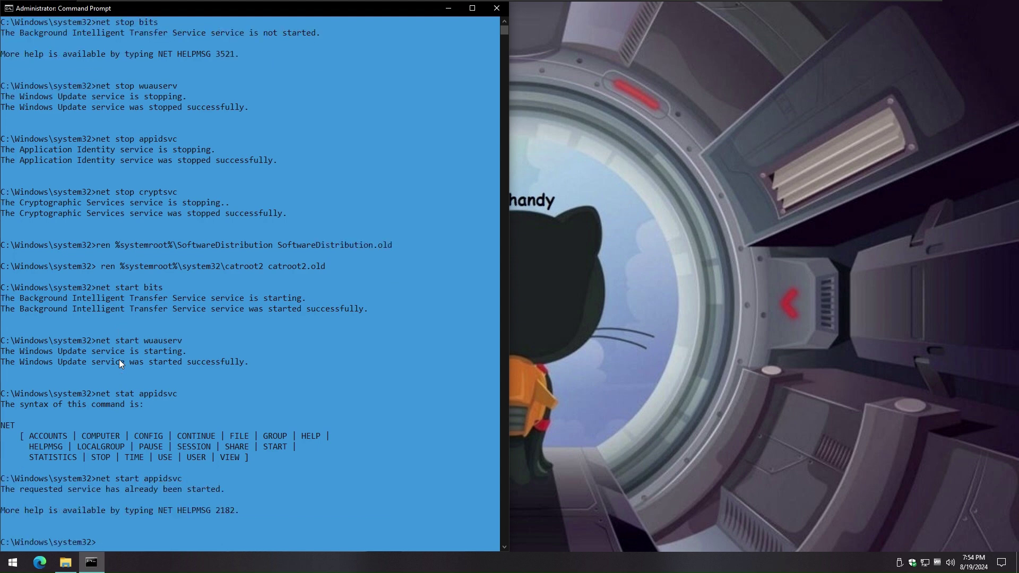
Step: Start Cryptographic Services with net start cryptsvc and close the console, returning to System32
text(net start cryptsvc)
key(Return)
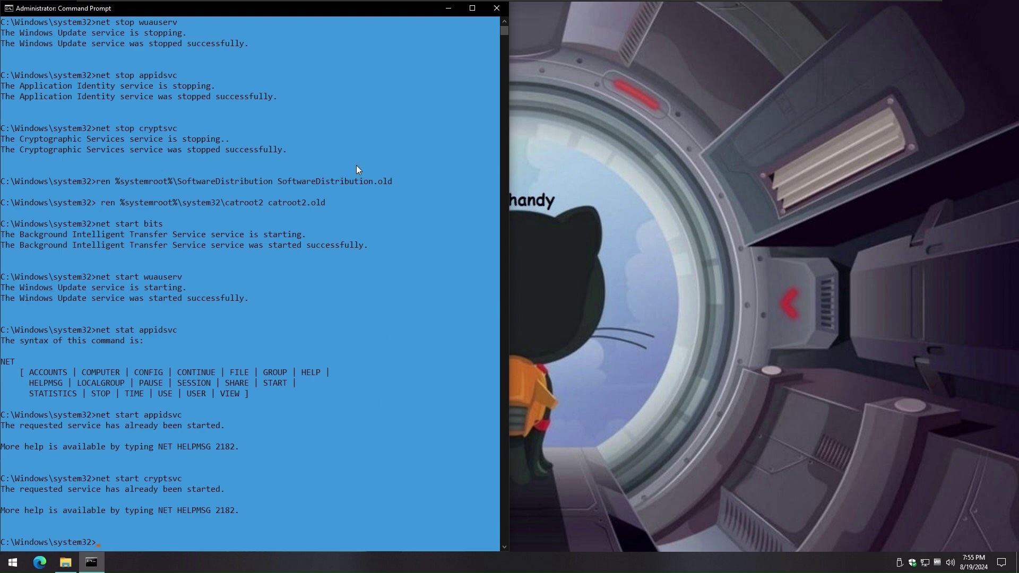
click(494, 9)
click(65, 562)
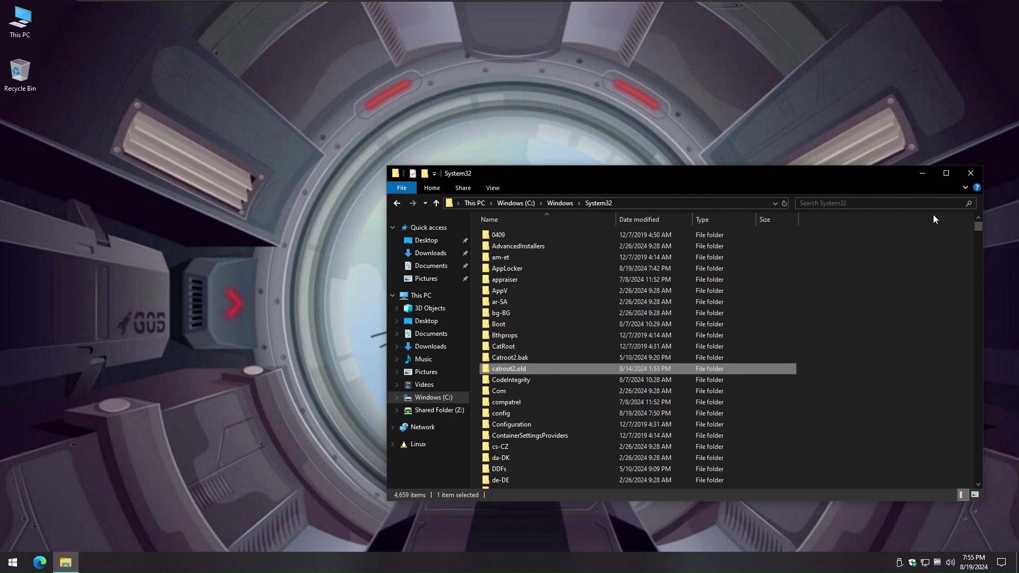
Step: Check for updates in Settings' Windows Update page, starting the 2024-08 Cumulative Update (KB5041580) download
click(976, 175)
click(12, 562)
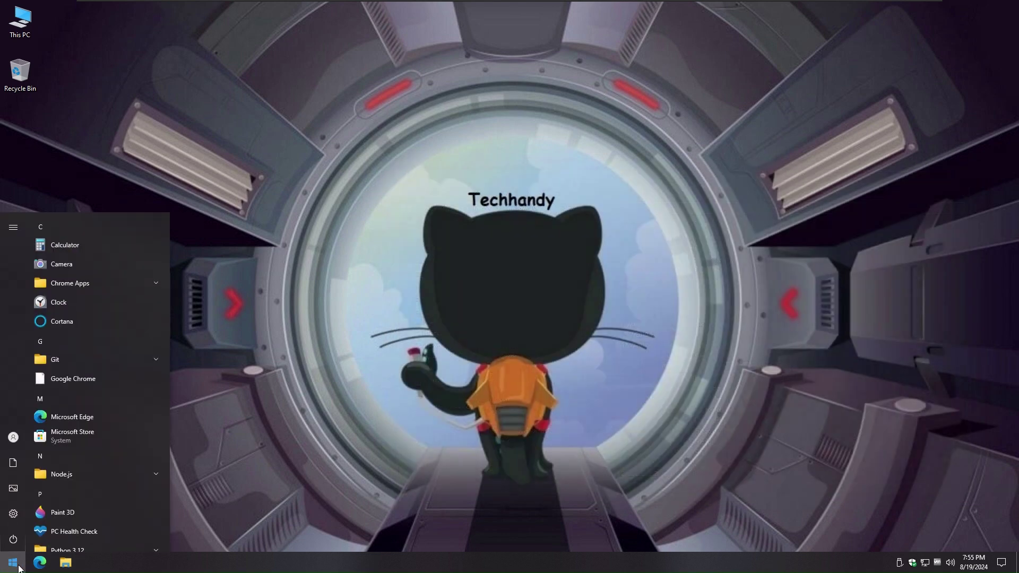
click(13, 512)
click(512, 295)
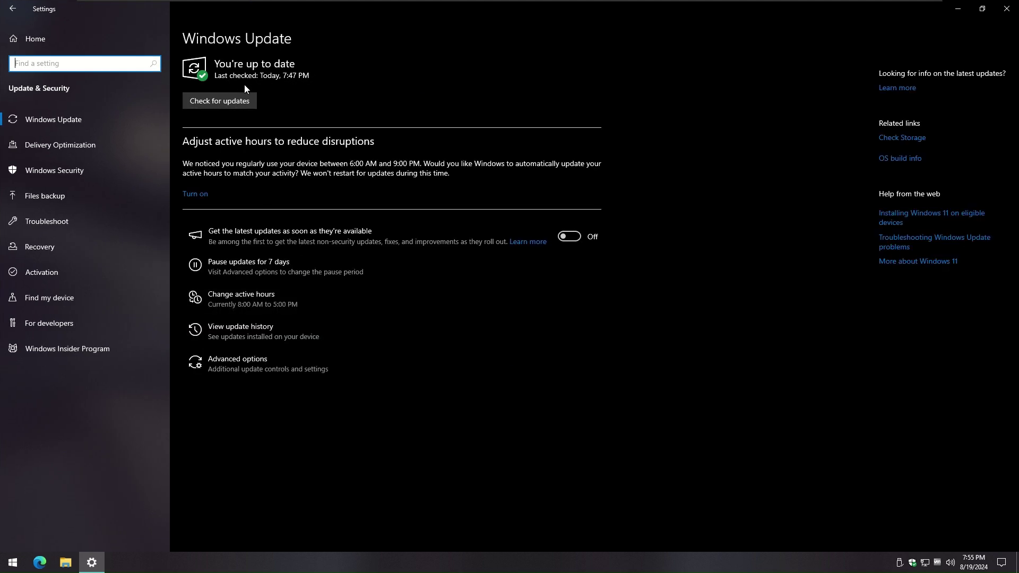
click(235, 103)
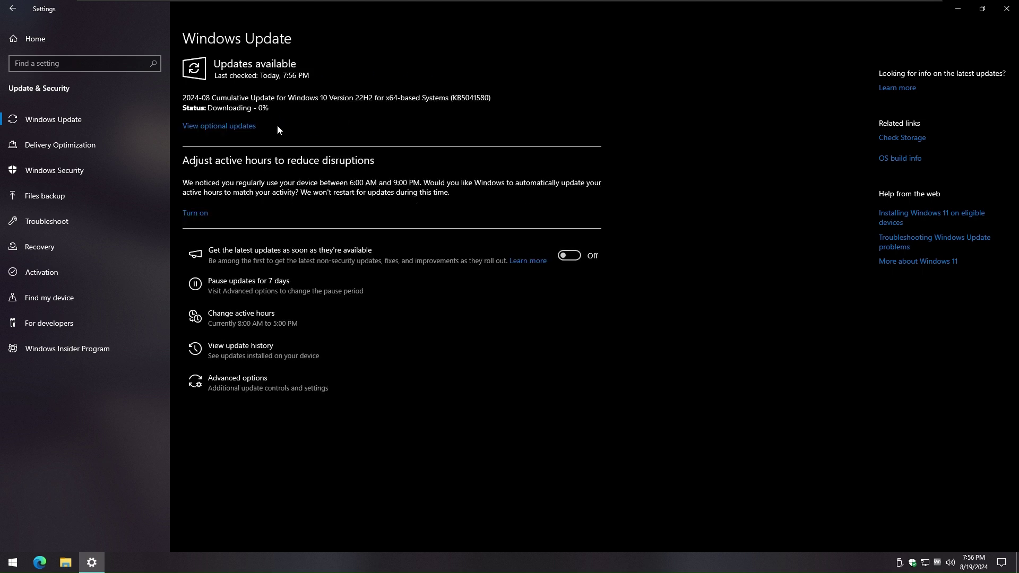
click(65, 561)
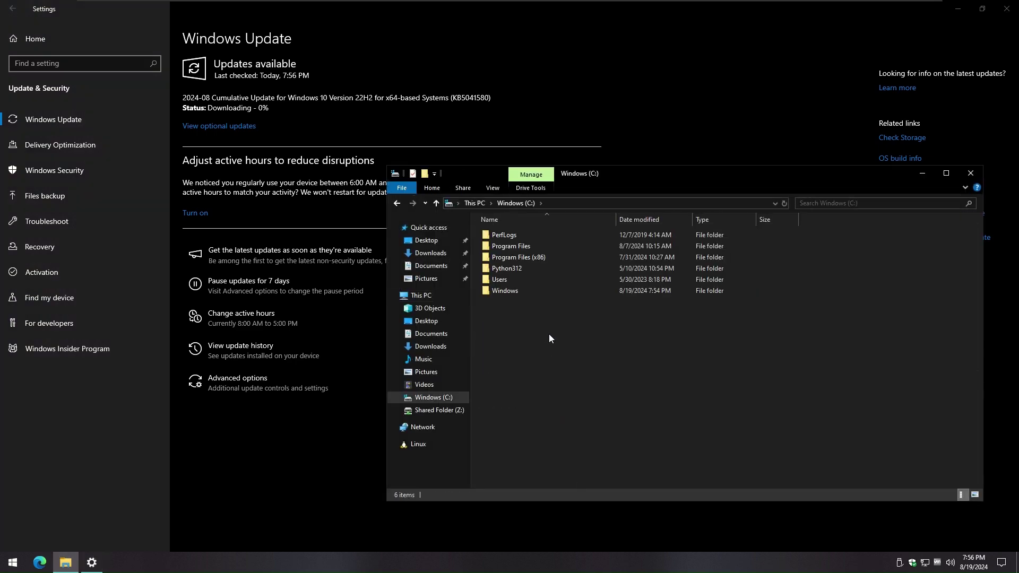
double_click(522, 293)
scroll(586, 423, down, 6)
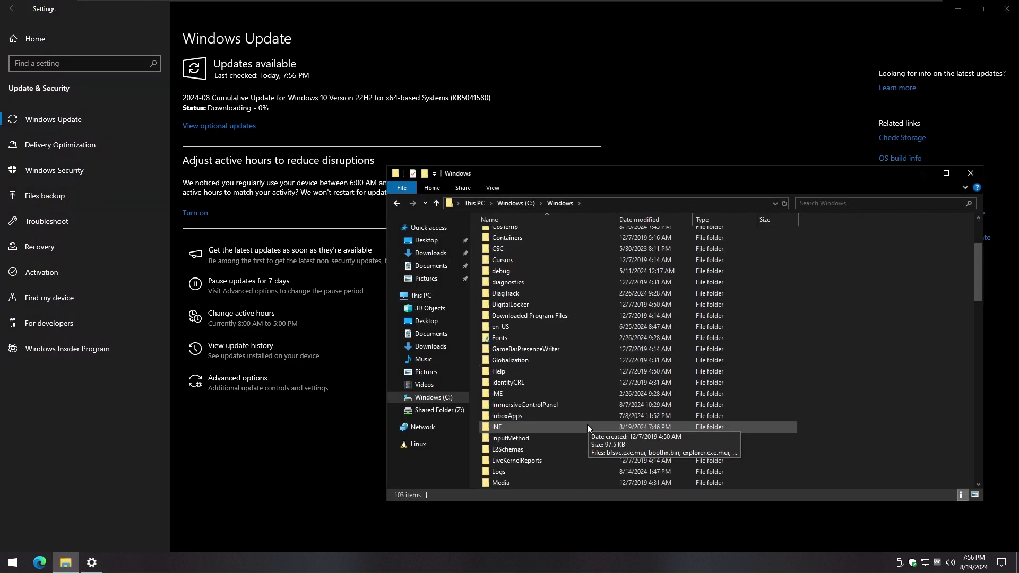
scroll(578, 414, down, 7)
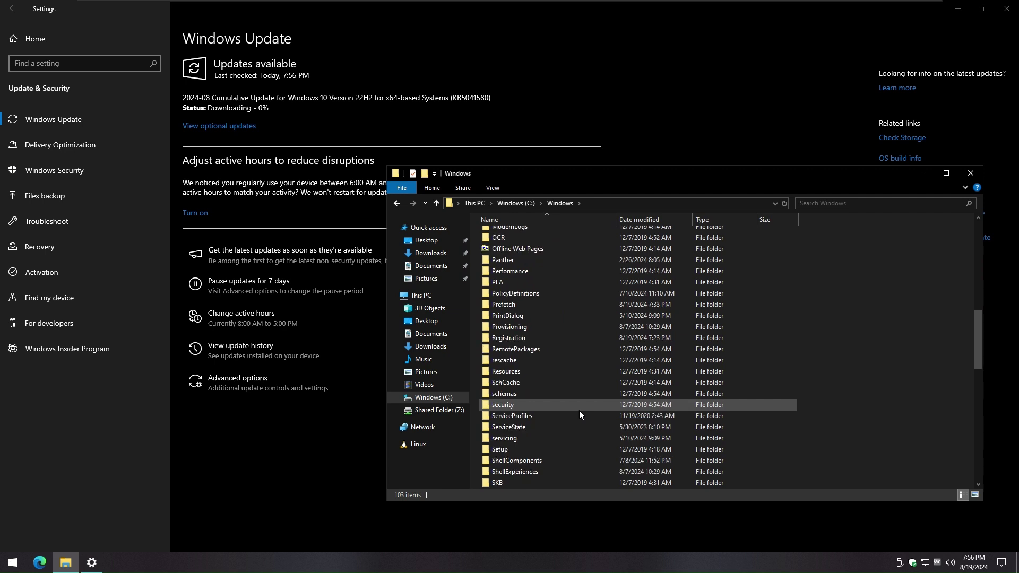
scroll(594, 438, down, 1)
click(517, 428)
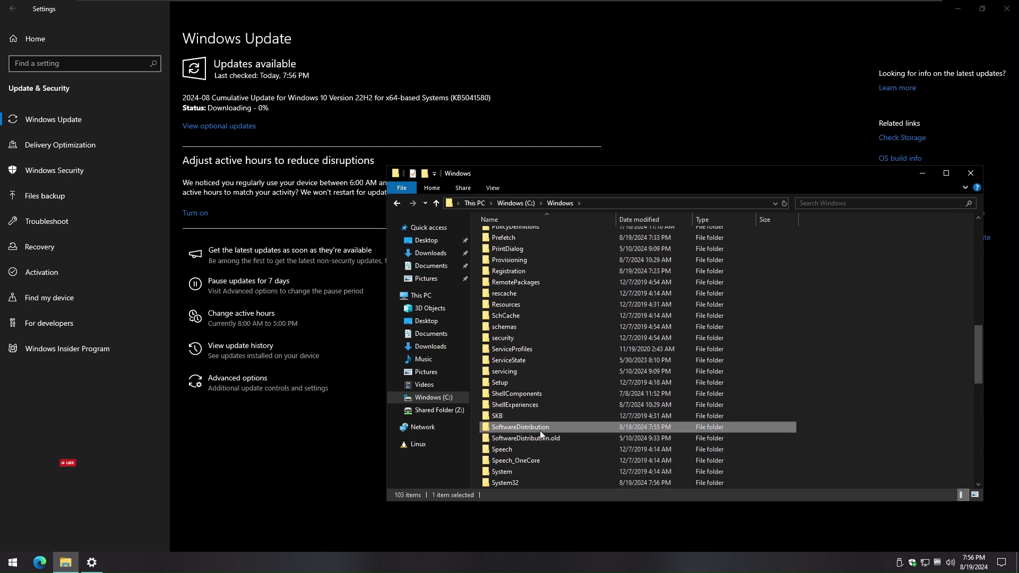
double_click(558, 427)
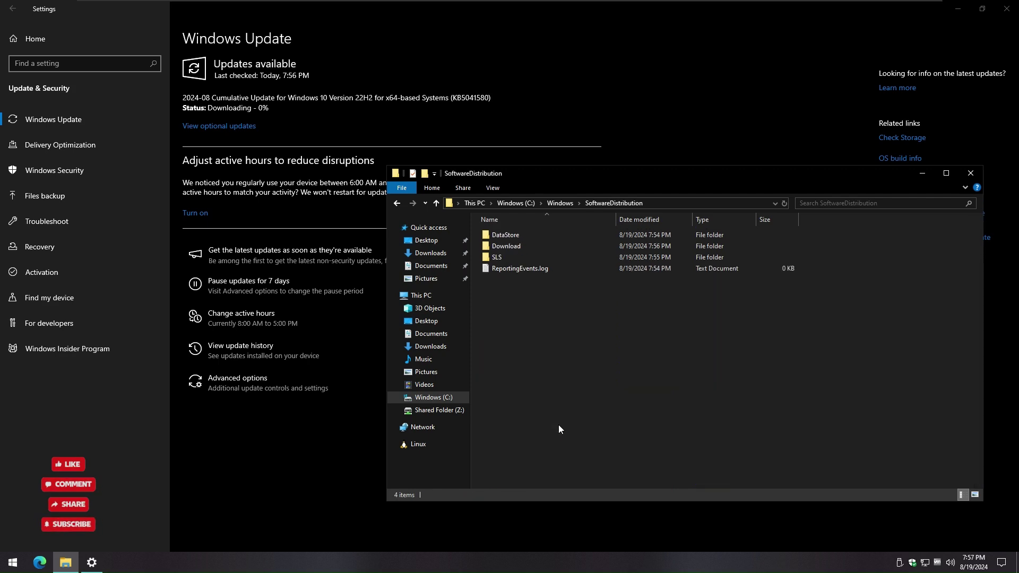
click(436, 203)
scroll(604, 447, down, 3)
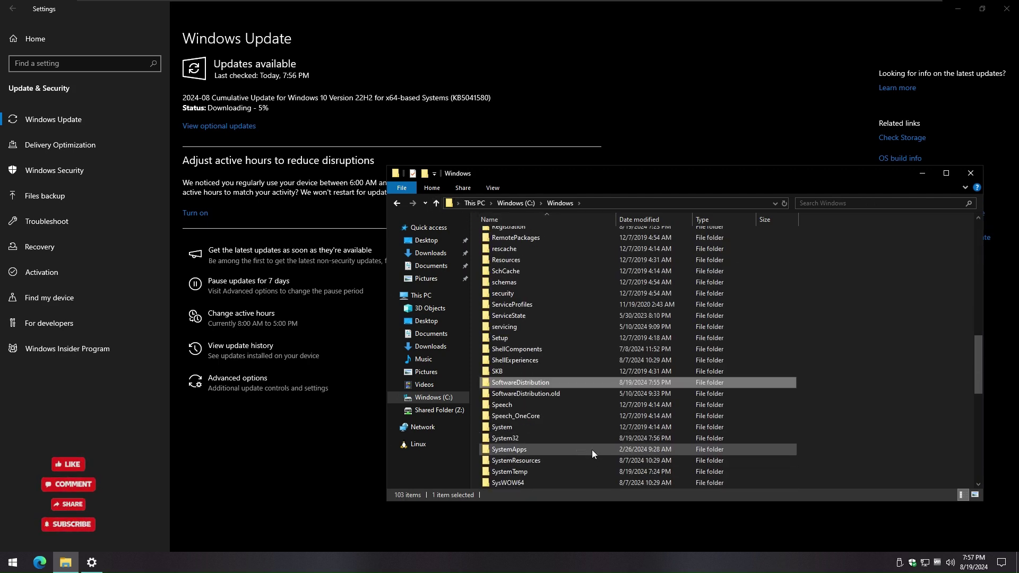
double_click(571, 435)
scroll(639, 383, down, 1)
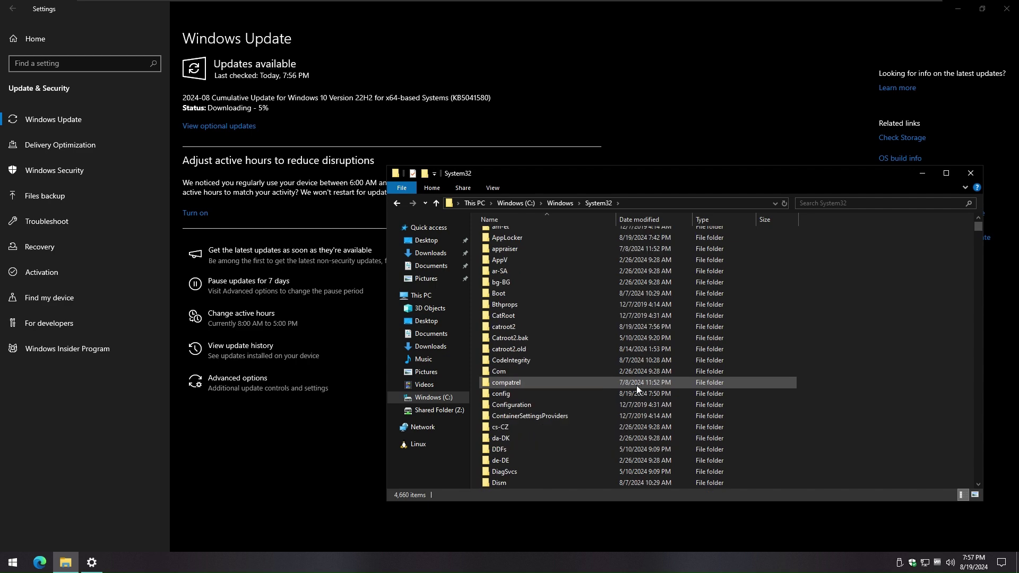
double_click(542, 327)
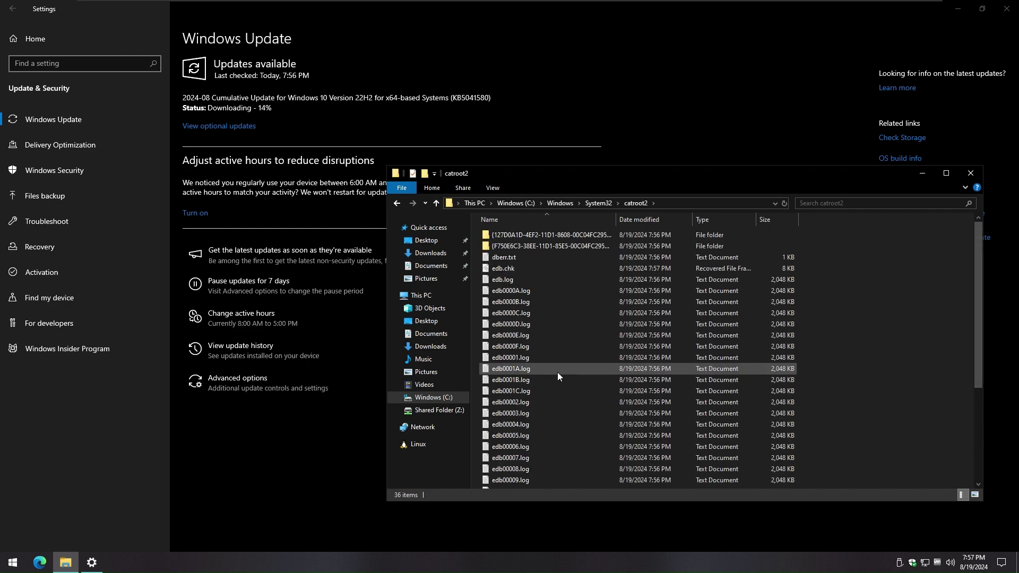
click(435, 203)
click(967, 174)
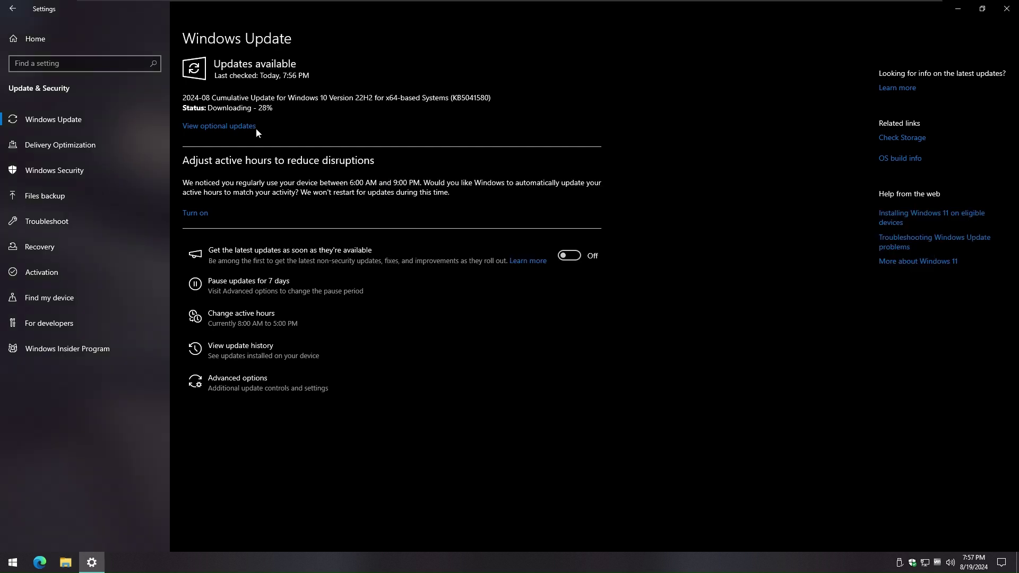